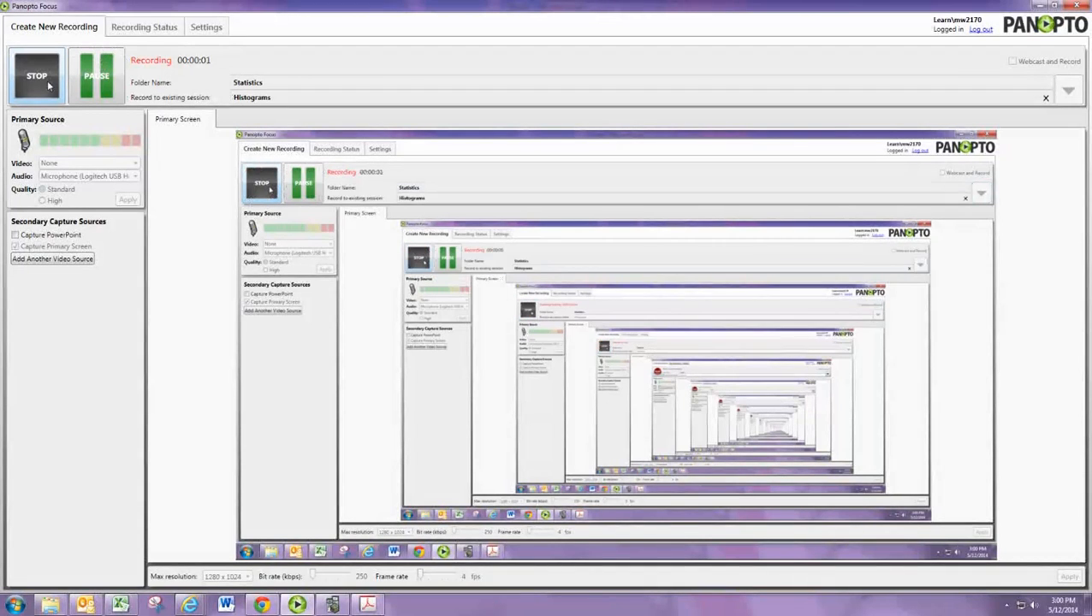
# - Bring the Excel workbook with the AIDS survival frequency table to the front
pyautogui.click(126, 607)
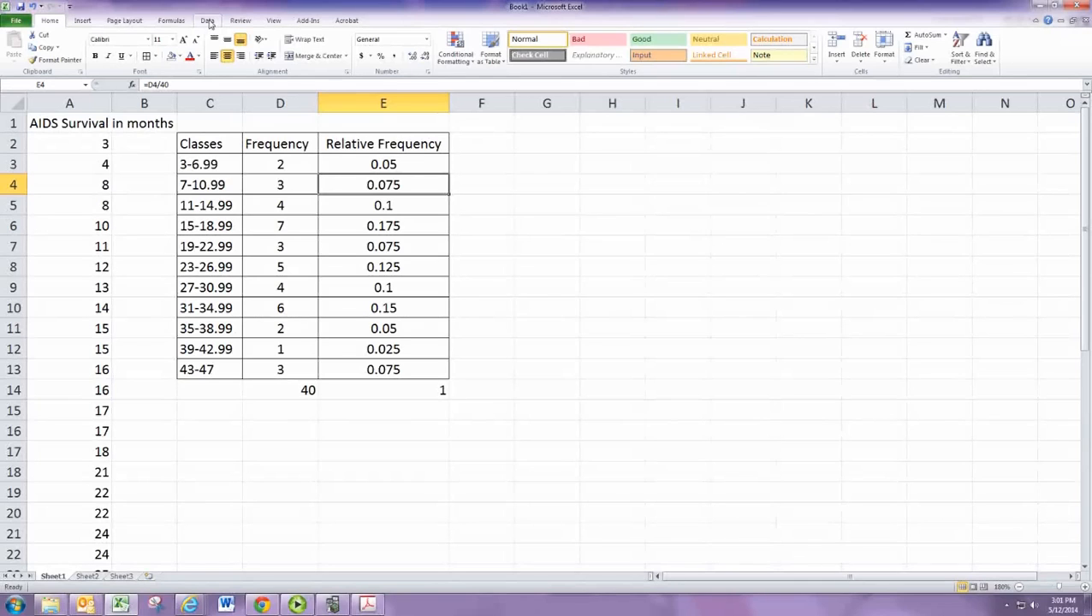
# - Insert a clustered column chart of the frequencies in D3:D13 and place it right of the table
pyautogui.moveTo(286, 164); pyautogui.dragTo(297, 372)
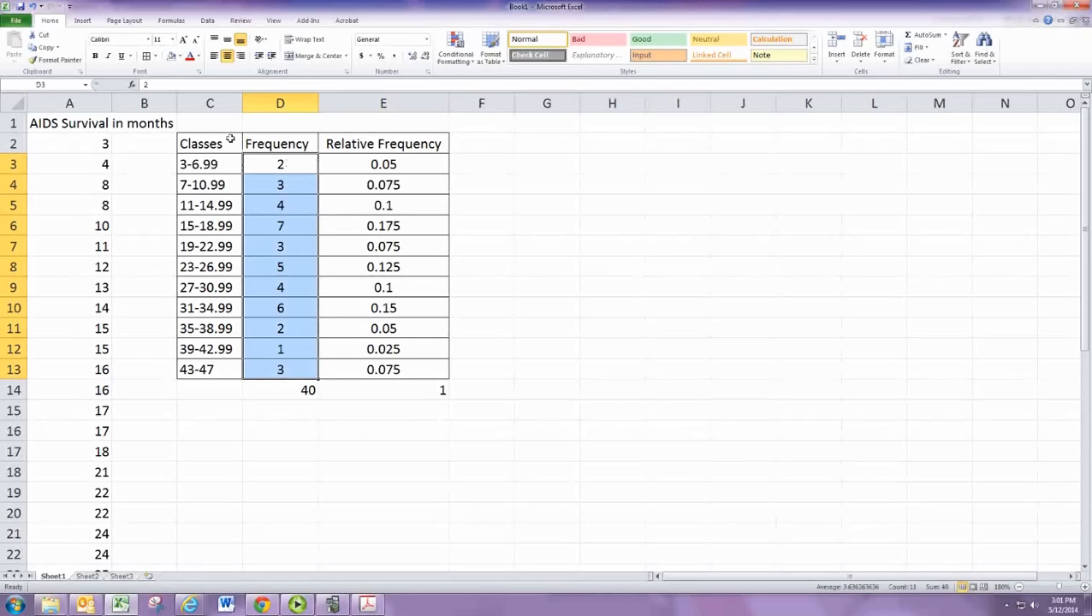
pyautogui.click(82, 24)
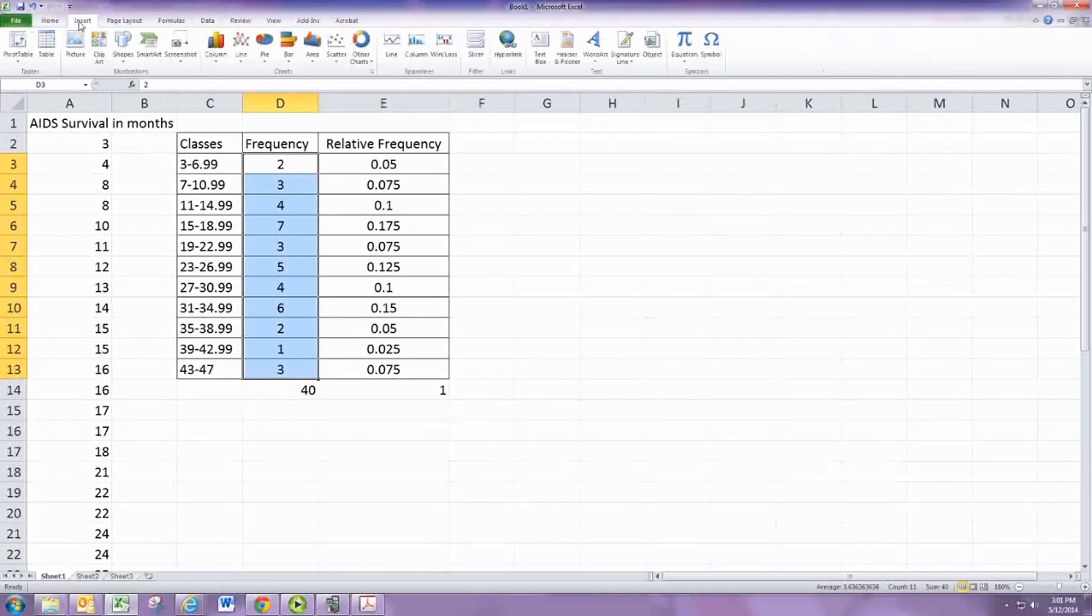
pyautogui.click(214, 47)
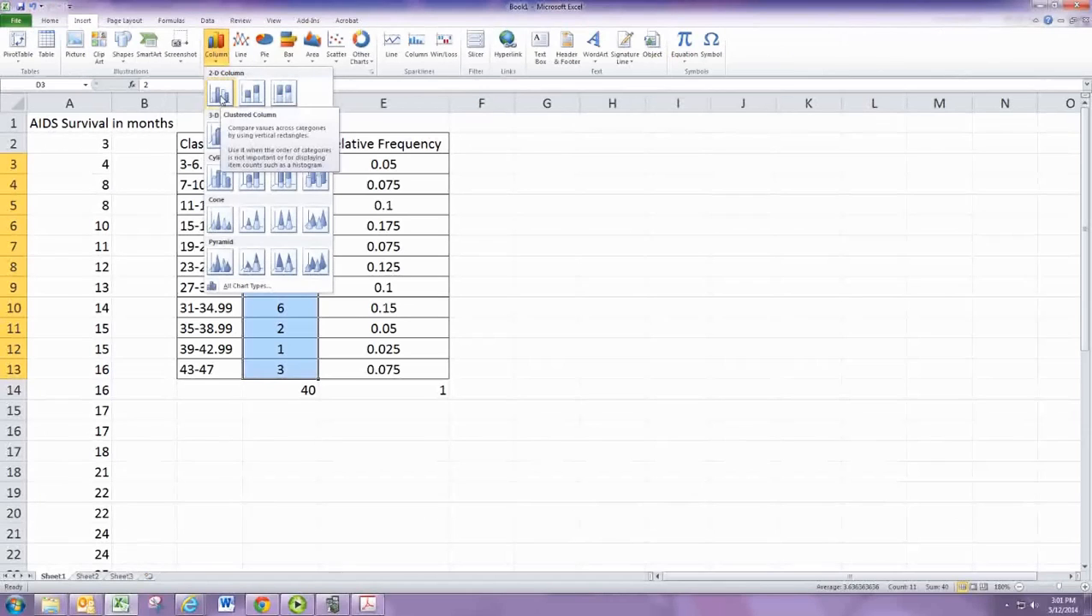
pyautogui.click(220, 94)
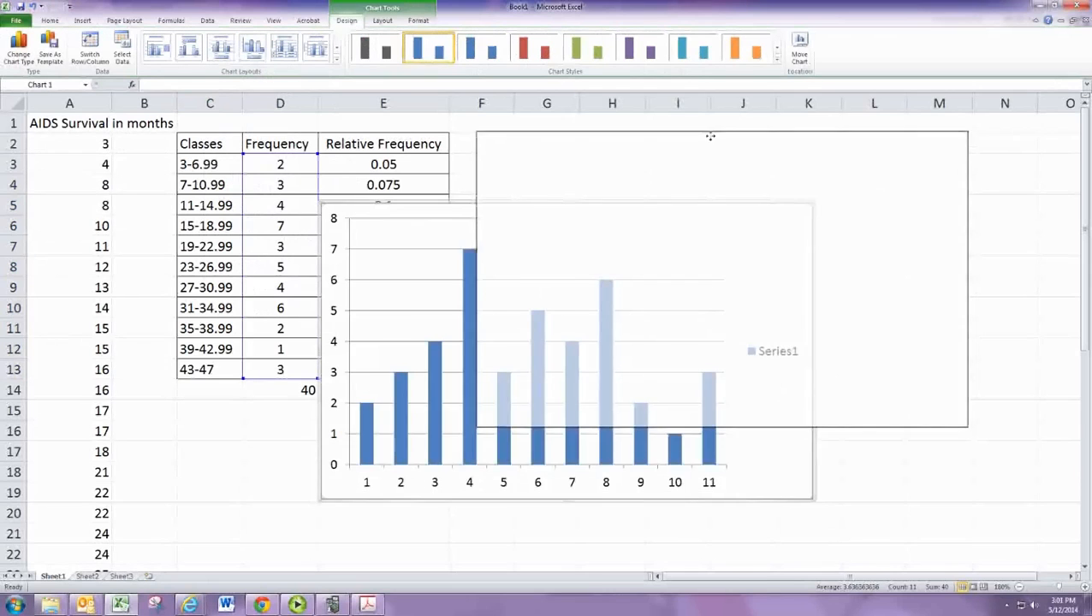
pyautogui.moveTo(623, 193); pyautogui.dragTo(709, 129)
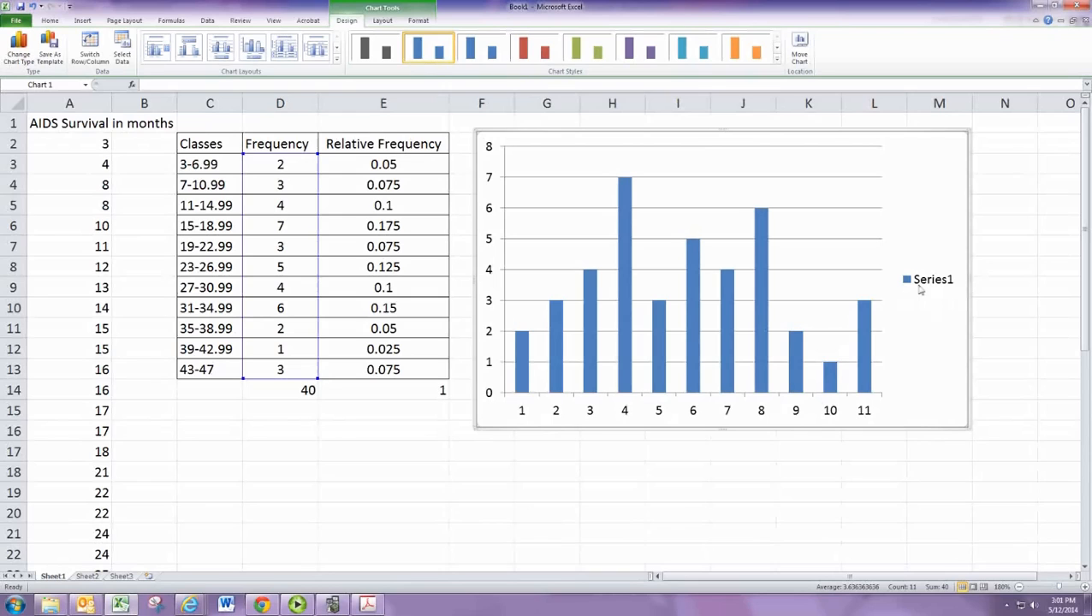
# - Delete the Series1 legend from the frequency chart
pyautogui.click(922, 287)
pyautogui.press('Delete')
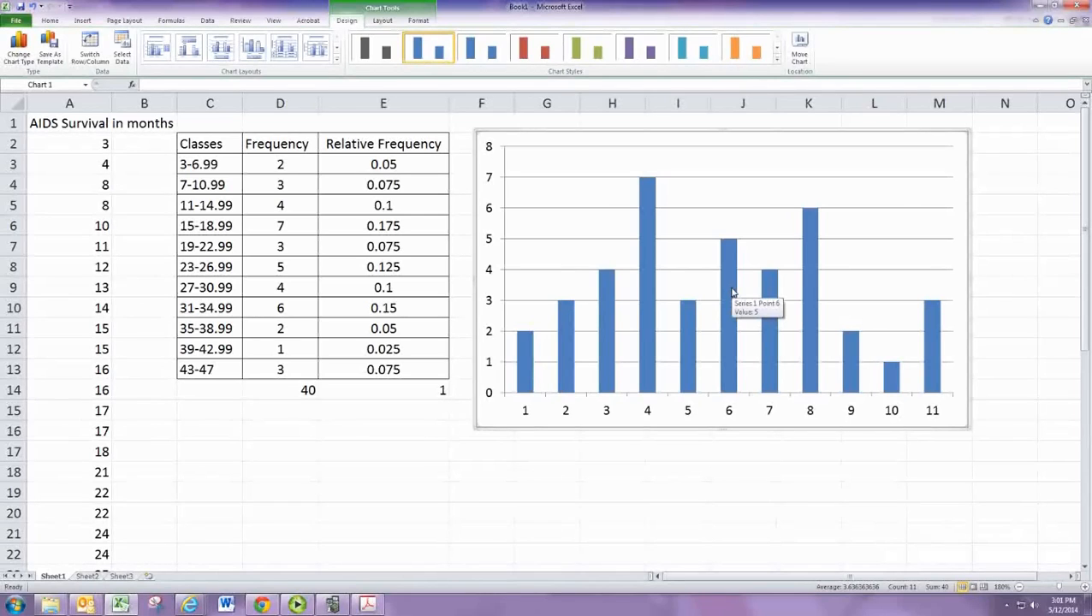
# - Set the bar series Gap Width to 0% so the bars touch like a histogram
pyautogui.rightClick(733, 293)
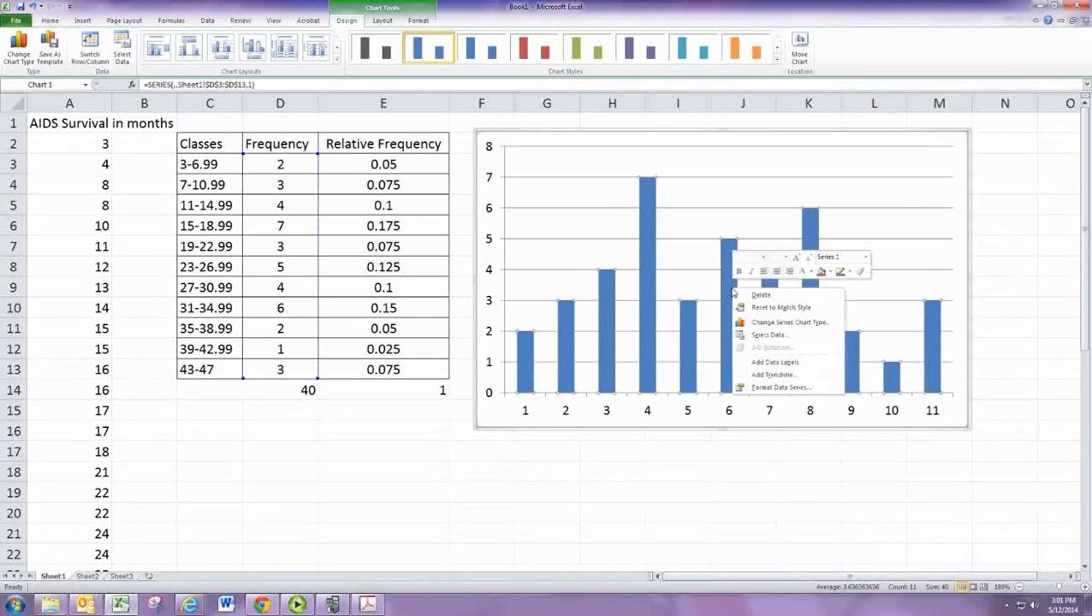
pyautogui.click(779, 387)
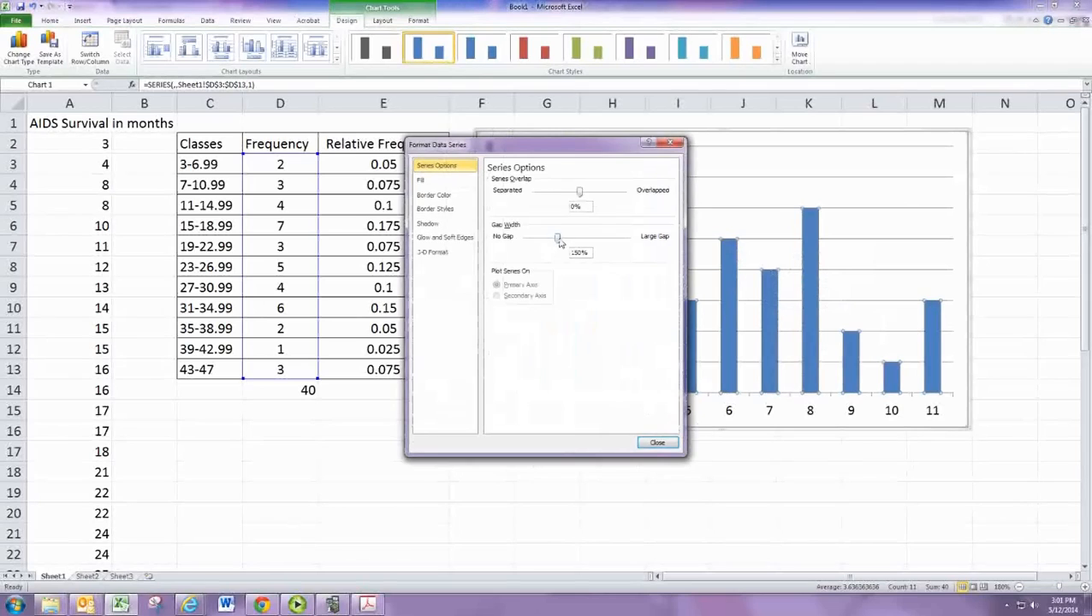
pyautogui.moveTo(557, 239); pyautogui.dragTo(524, 239)
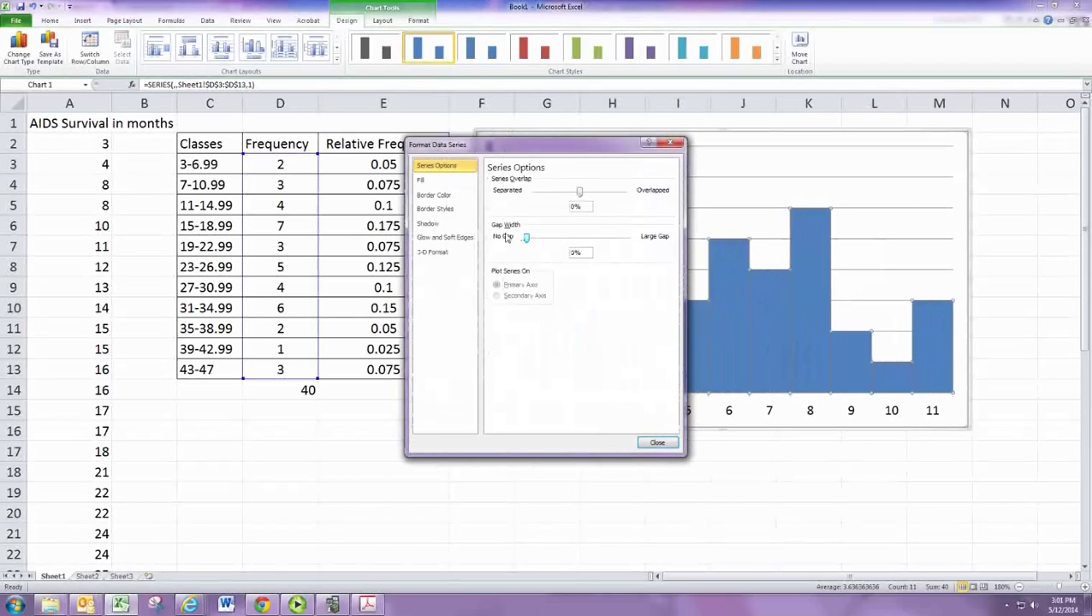
pyautogui.click(657, 445)
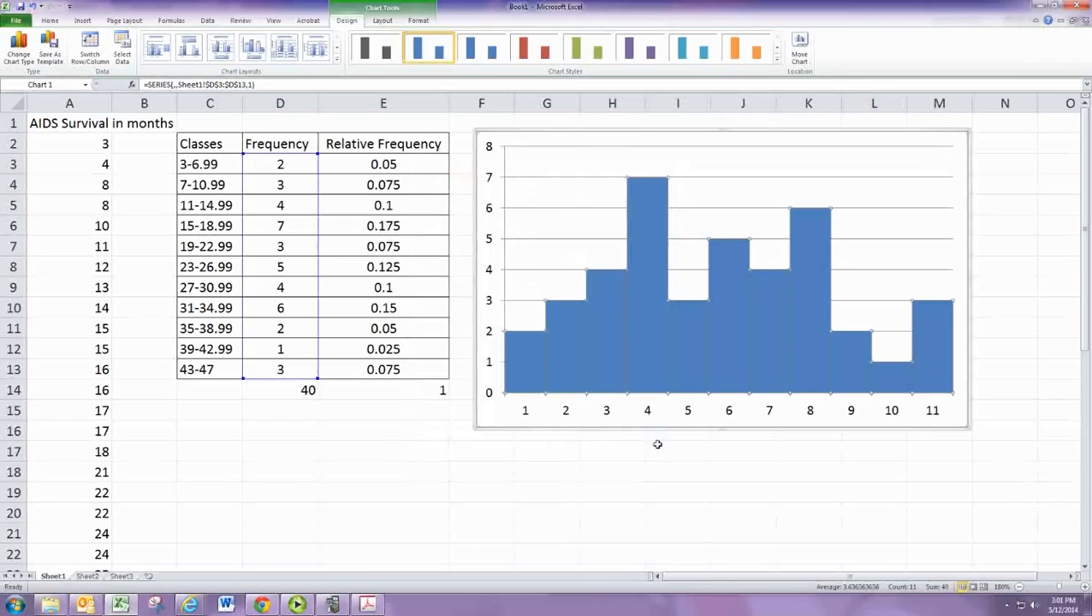
pyautogui.click(640, 420)
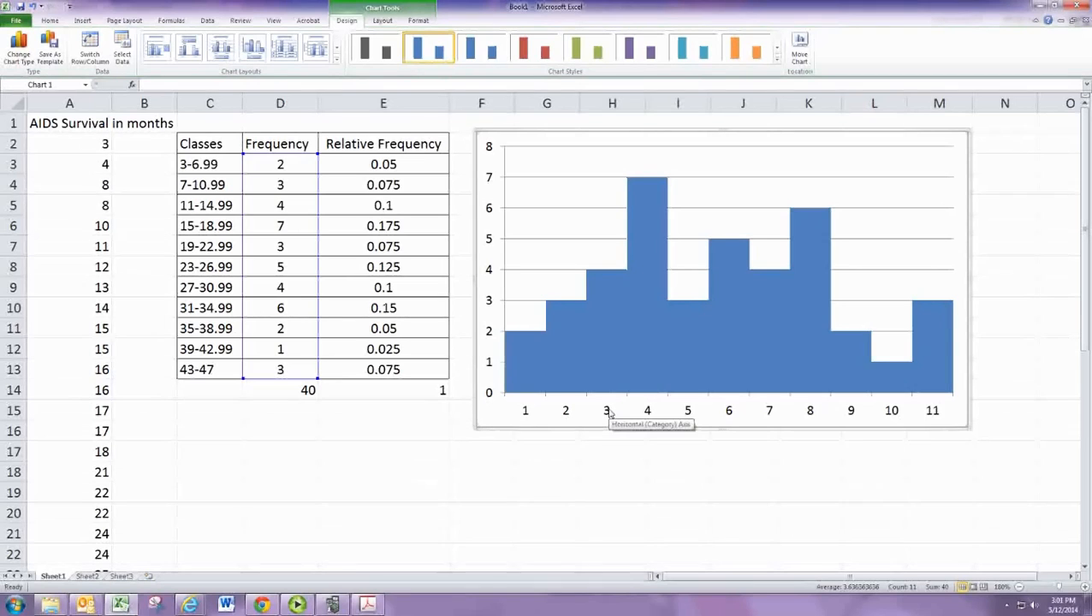
# - Use the class ranges in C3:C13 as the histogram's horizontal axis labels
pyautogui.rightClick(607, 338)
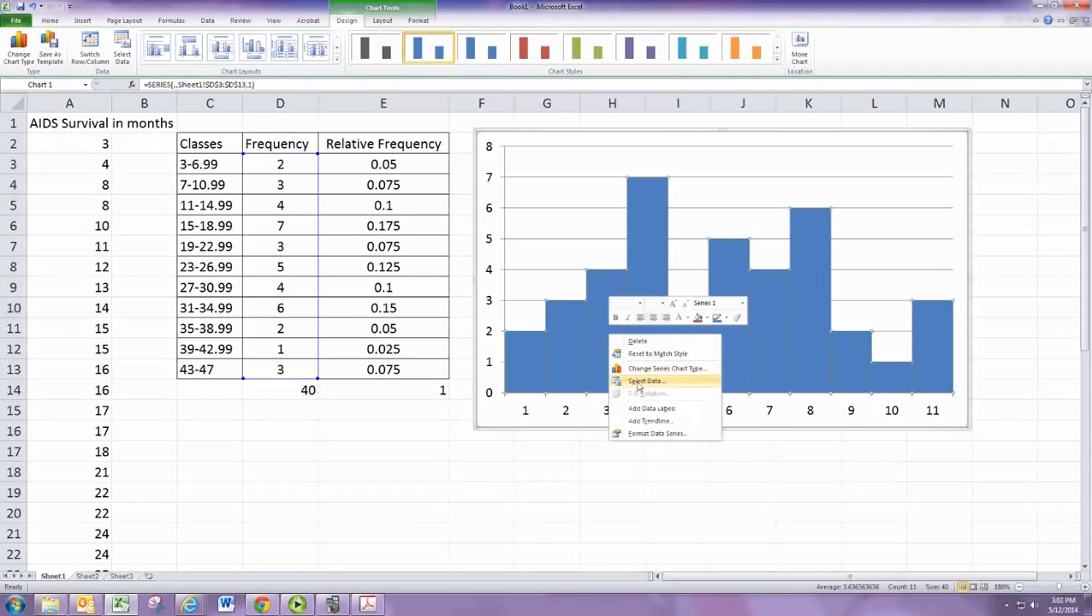
pyautogui.click(638, 382)
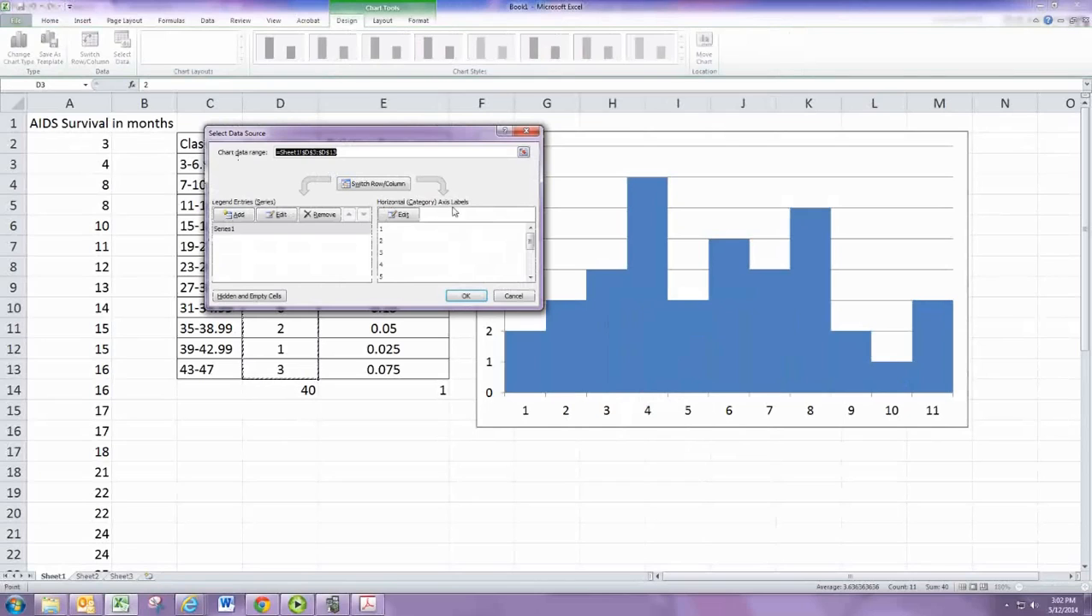
pyautogui.click(403, 214)
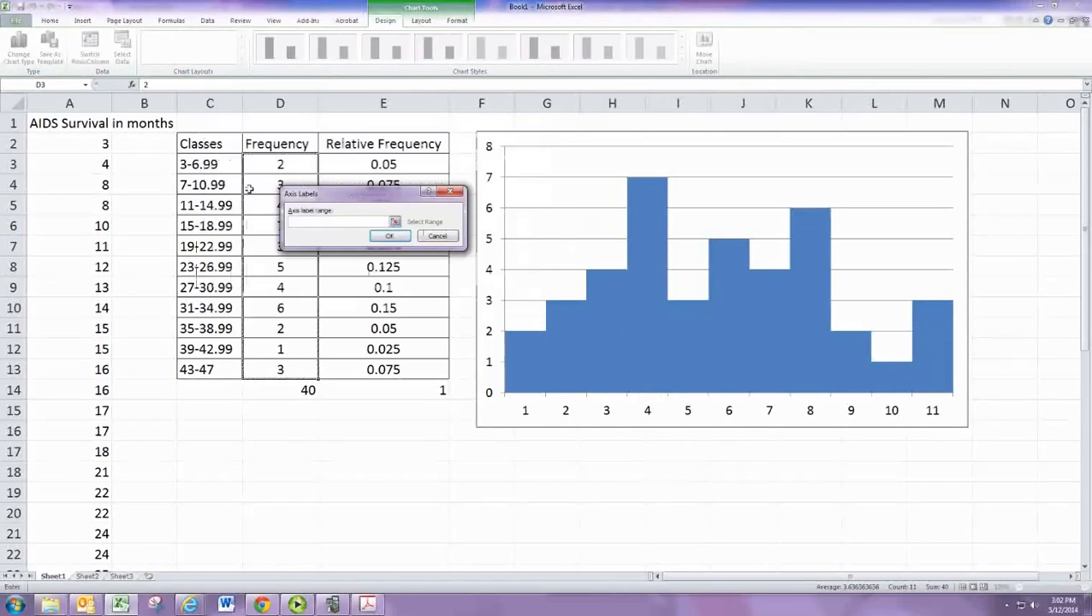
pyautogui.click(210, 168)
pyautogui.moveTo(210, 168); pyautogui.dragTo(223, 367)
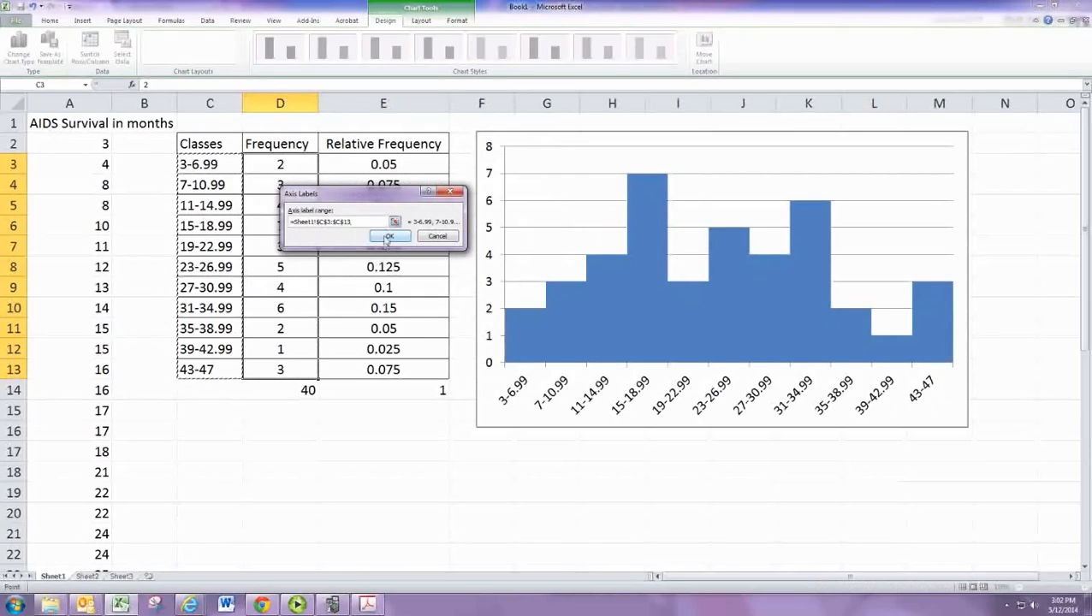
pyautogui.click(387, 237)
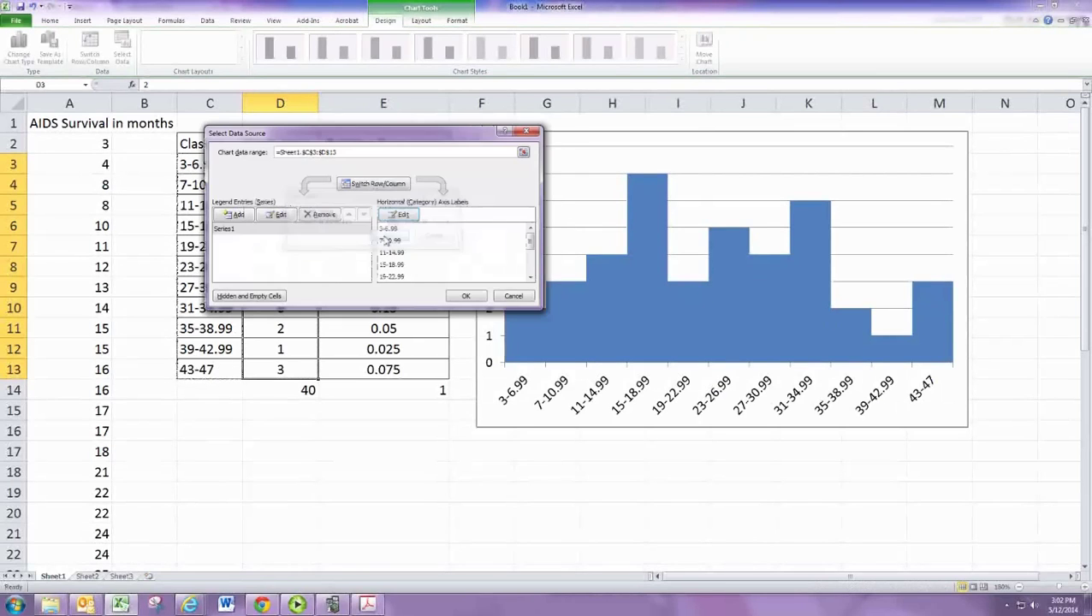
pyautogui.click(466, 296)
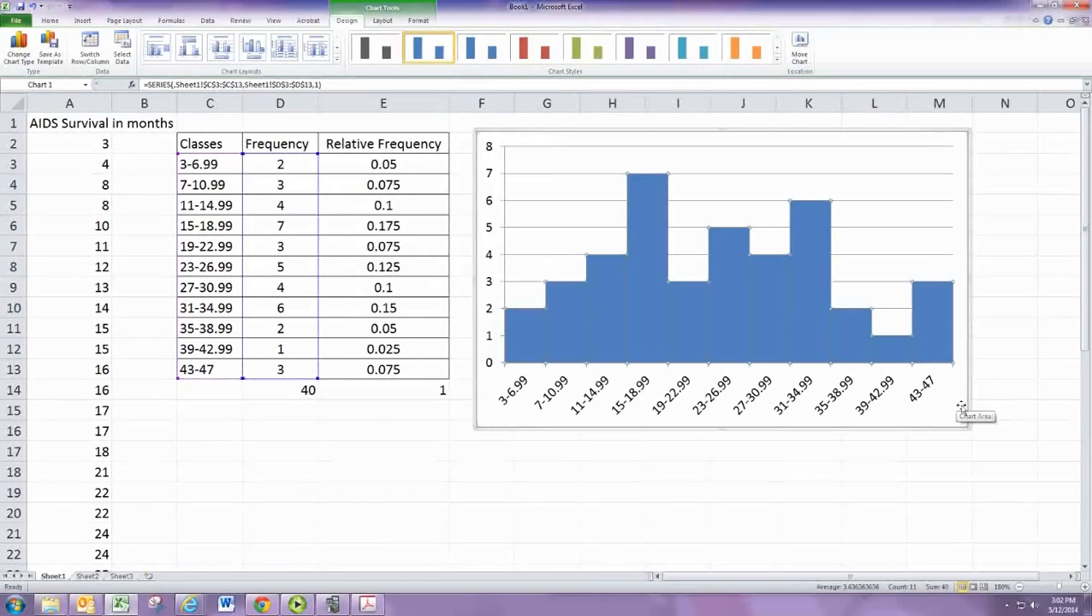
# - Add a title below the horizontal axis reading 'AIDs survival in months'
pyautogui.click(382, 20)
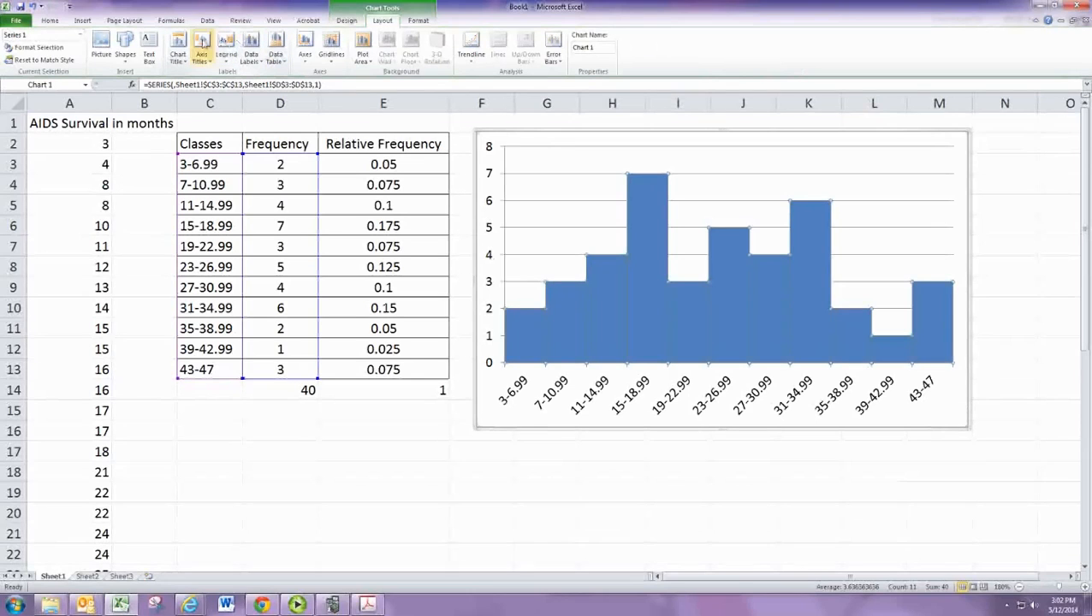
pyautogui.click(202, 49)
pyautogui.moveTo(250, 74)
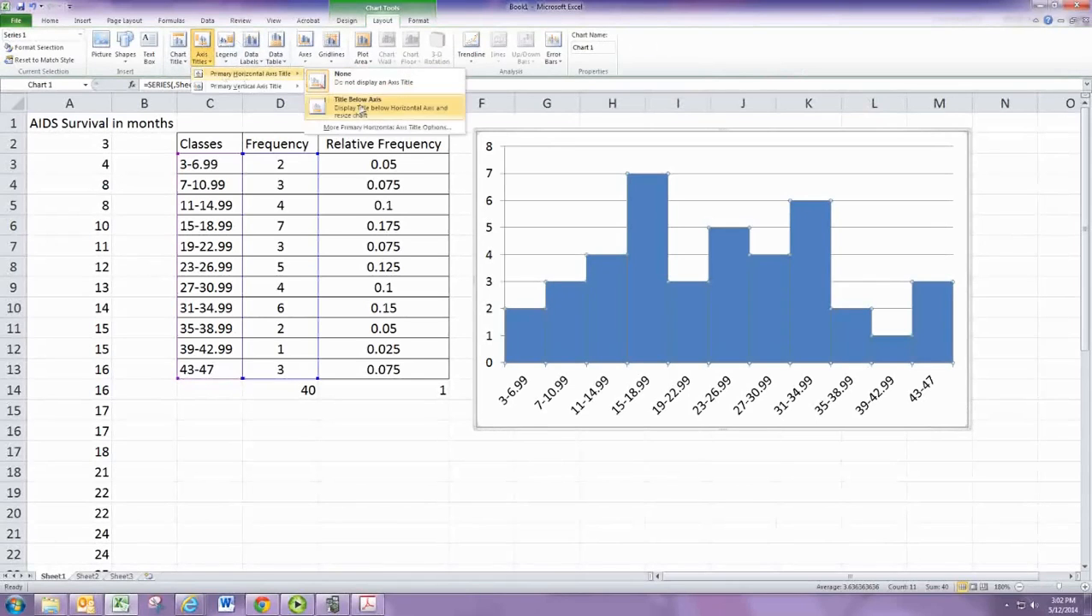
pyautogui.click(338, 105)
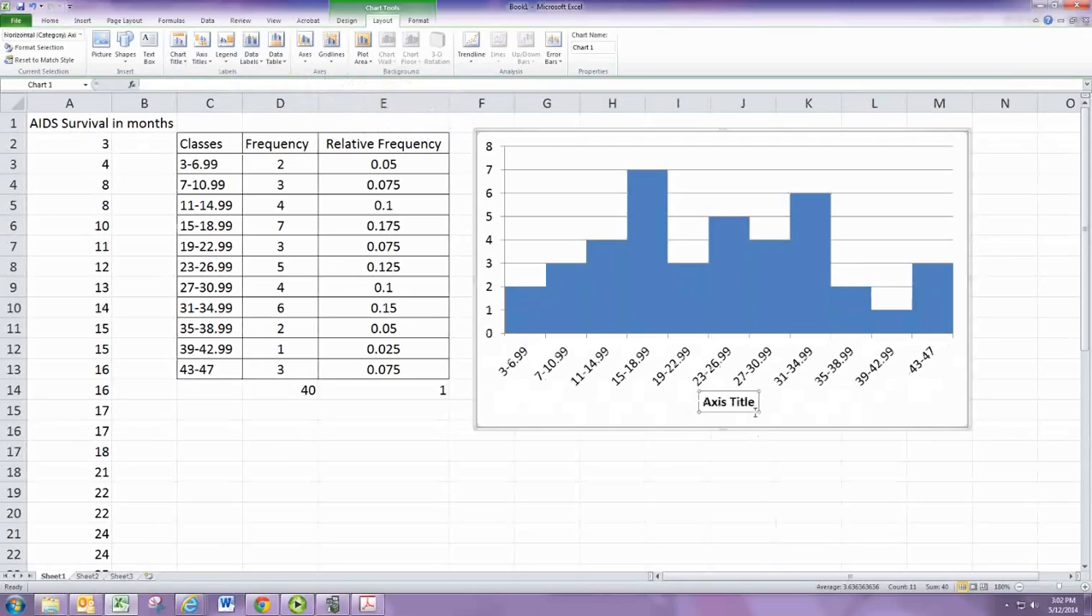
pyautogui.tripleClick(728, 404)
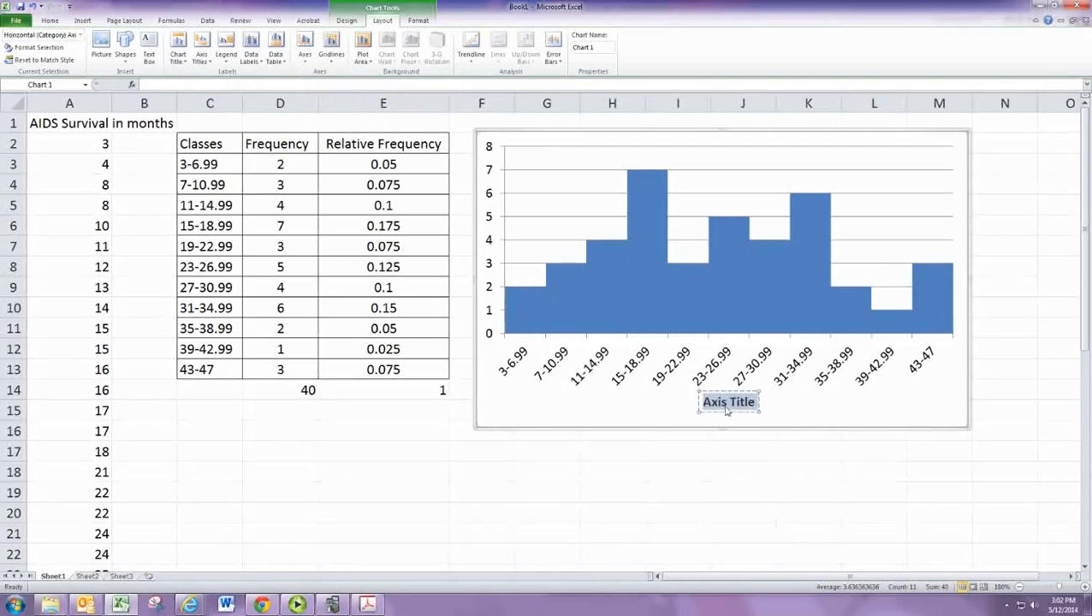
pyautogui.write('AIDs')
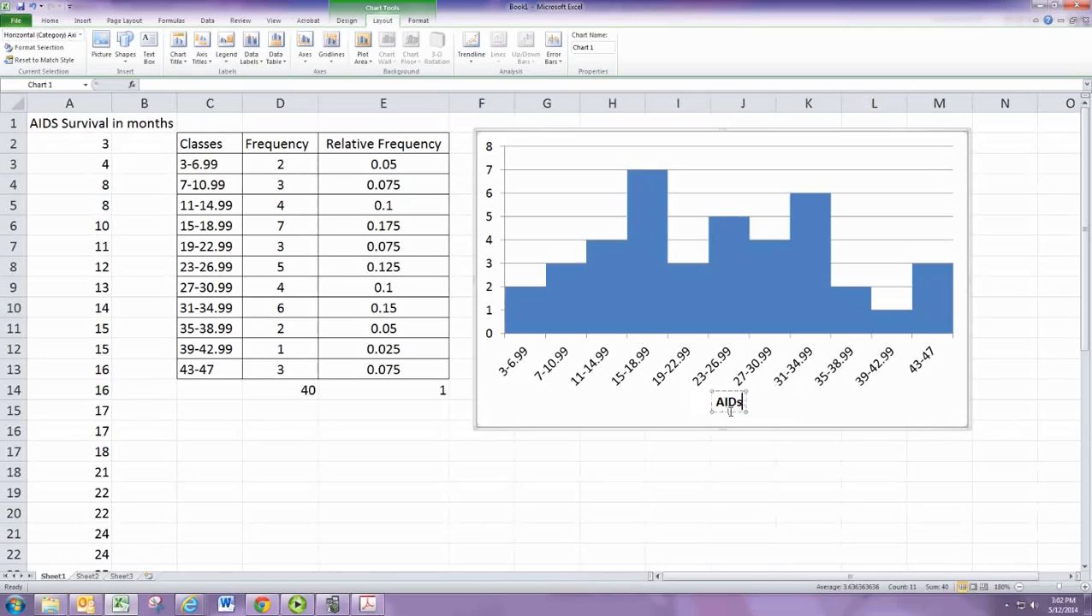
pyautogui.write(' su')
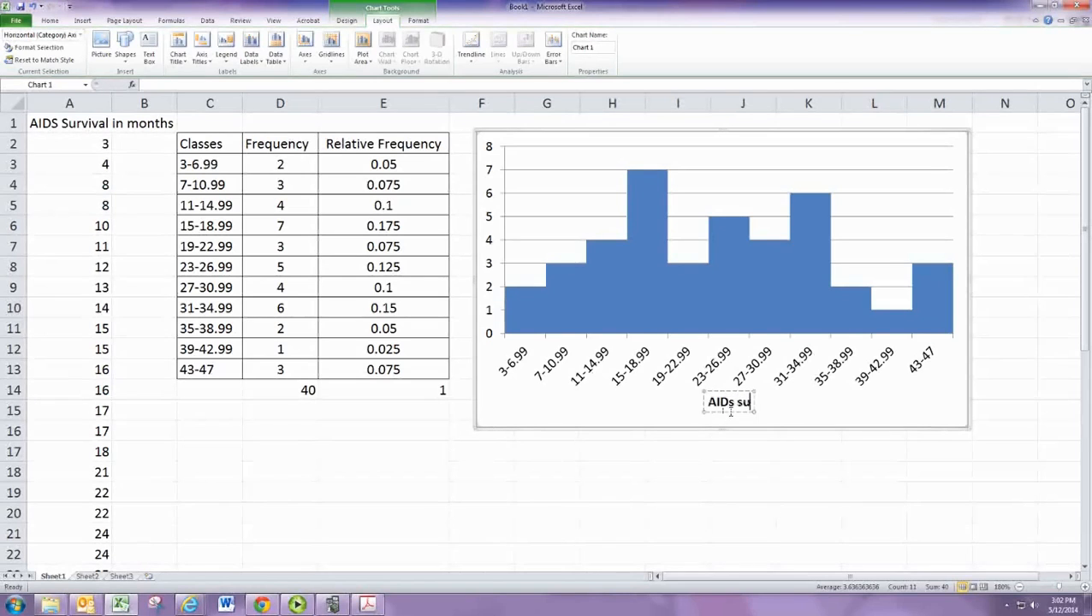
pyautogui.write('ri')
pyautogui.press('BackSpace')
pyautogui.write('vival')
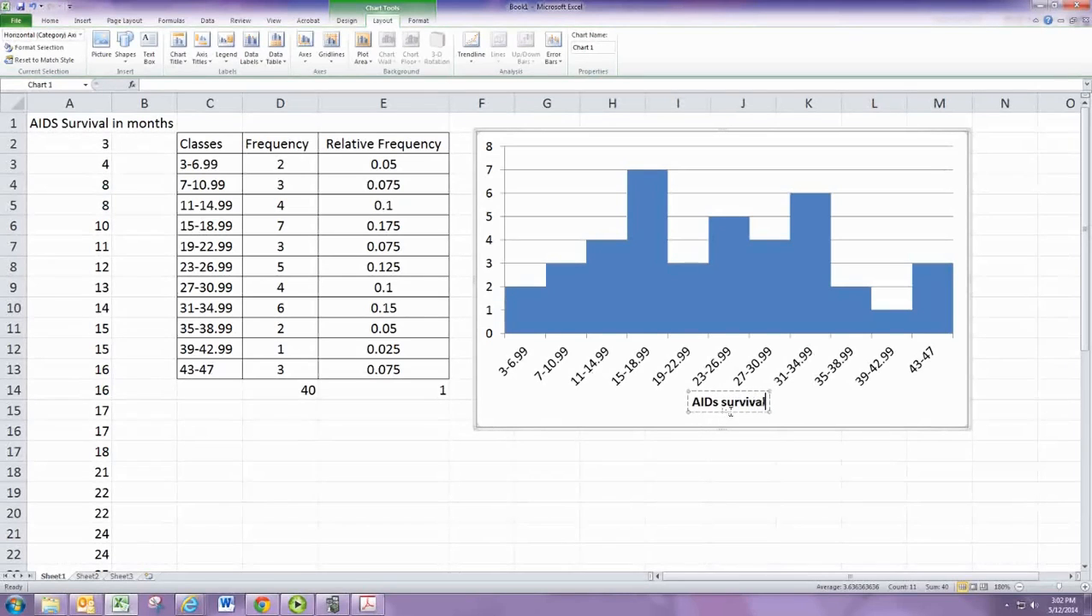
pyautogui.write(' in months')
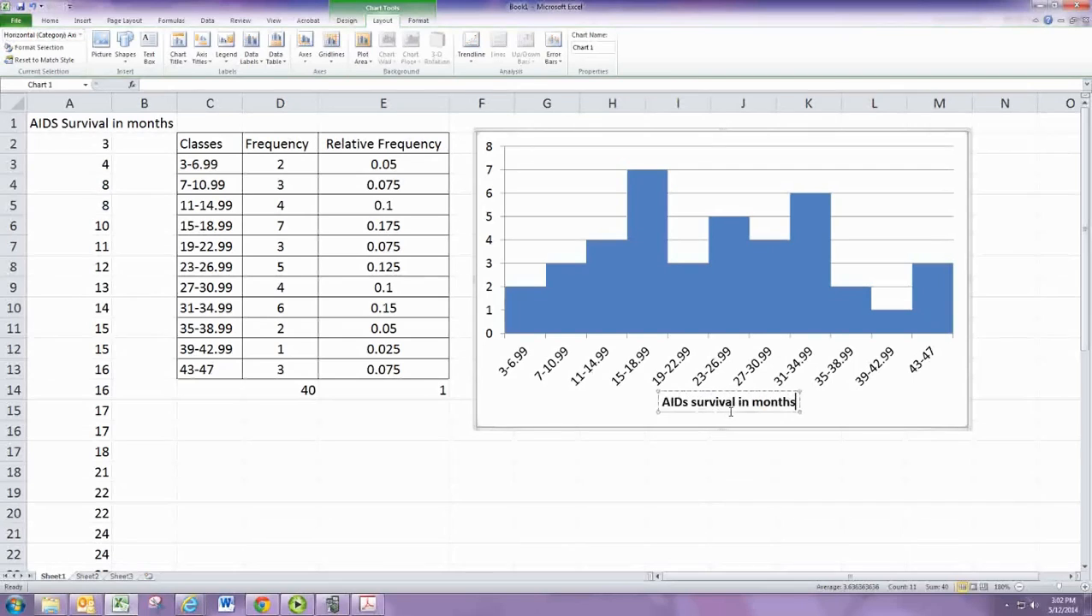
pyautogui.click(200, 54)
pyautogui.moveTo(246, 86)
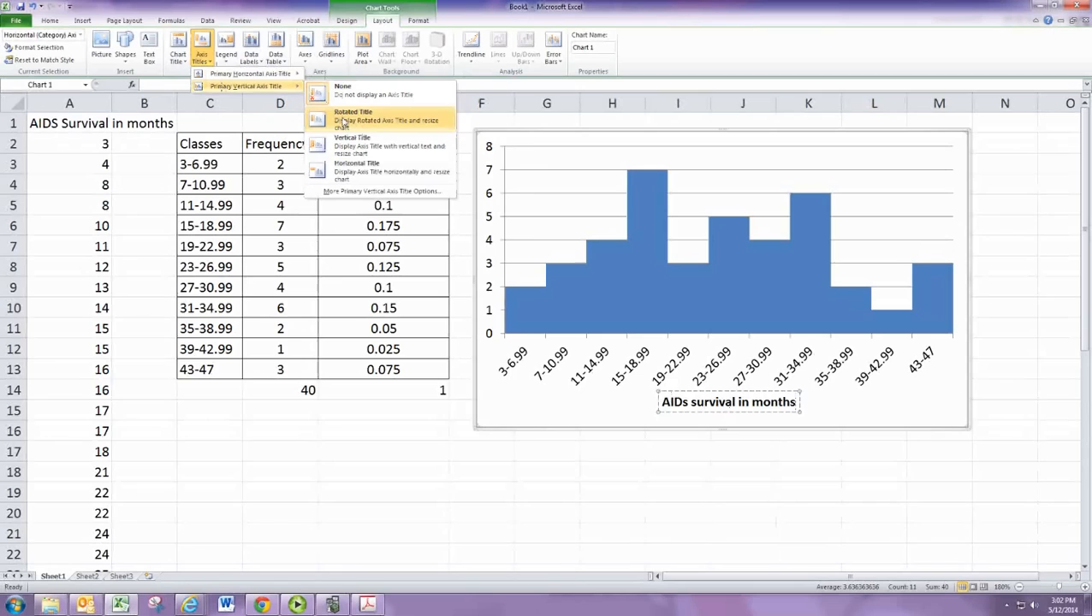
# - Add a rotated vertical axis title and replace its placeholder with 'Frequency'
pyautogui.click(344, 122)
pyautogui.moveTo(503, 262); pyautogui.dragTo(502, 229)
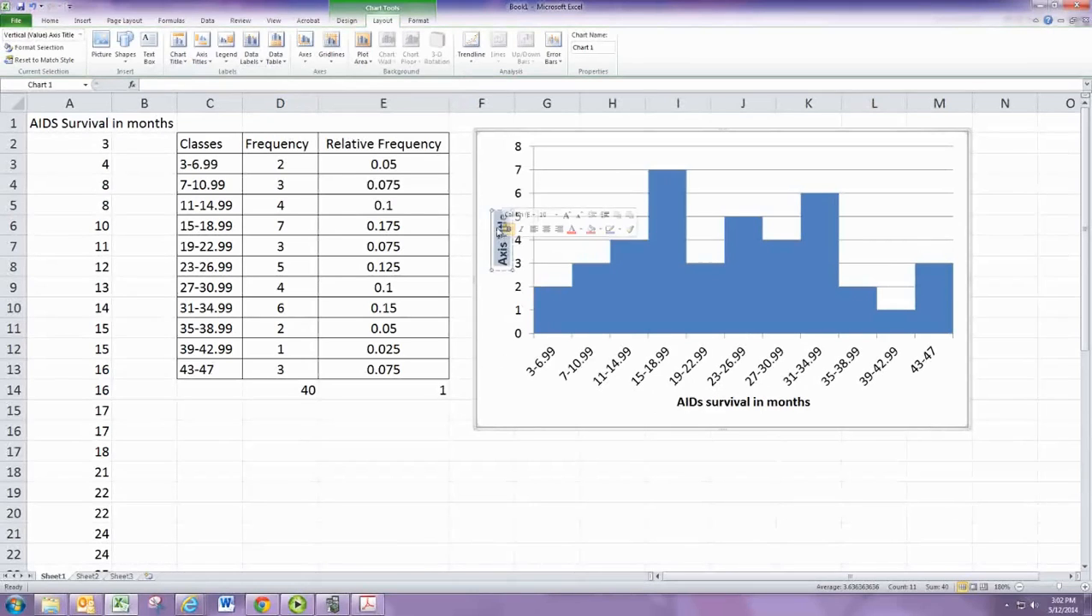
pyautogui.write('Freq')
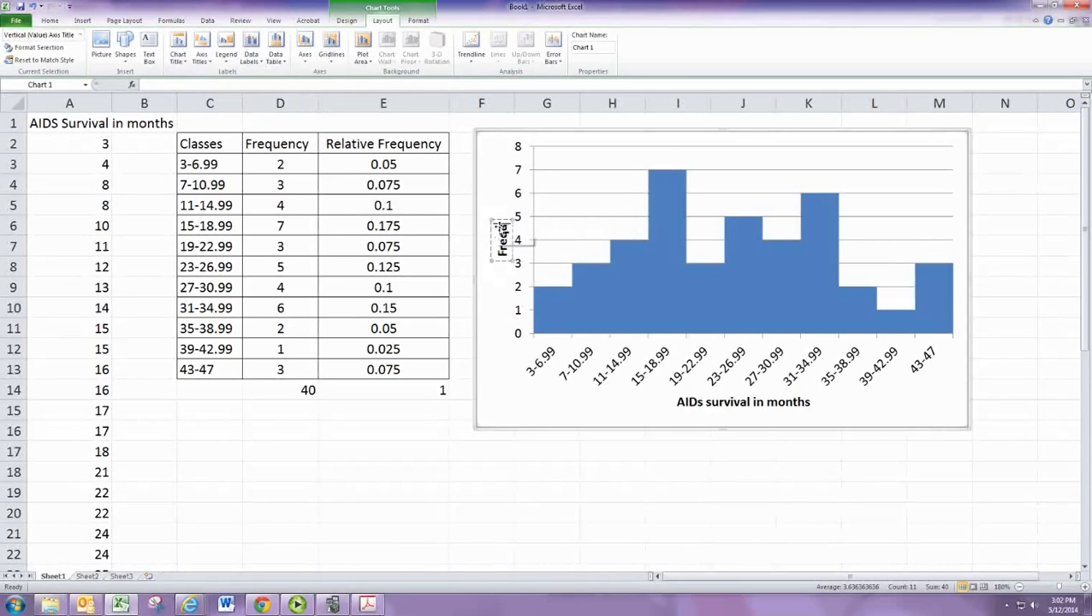
pyautogui.write('uency')
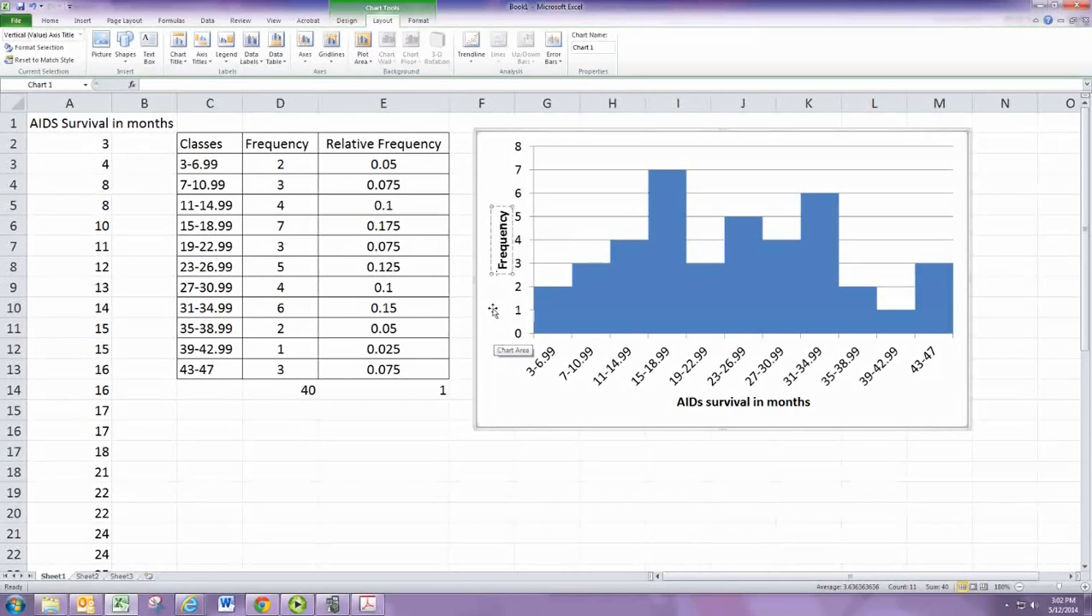
# - Finish editing the Frequency vertical axis title by selecting the chart area
pyautogui.click(860, 417)
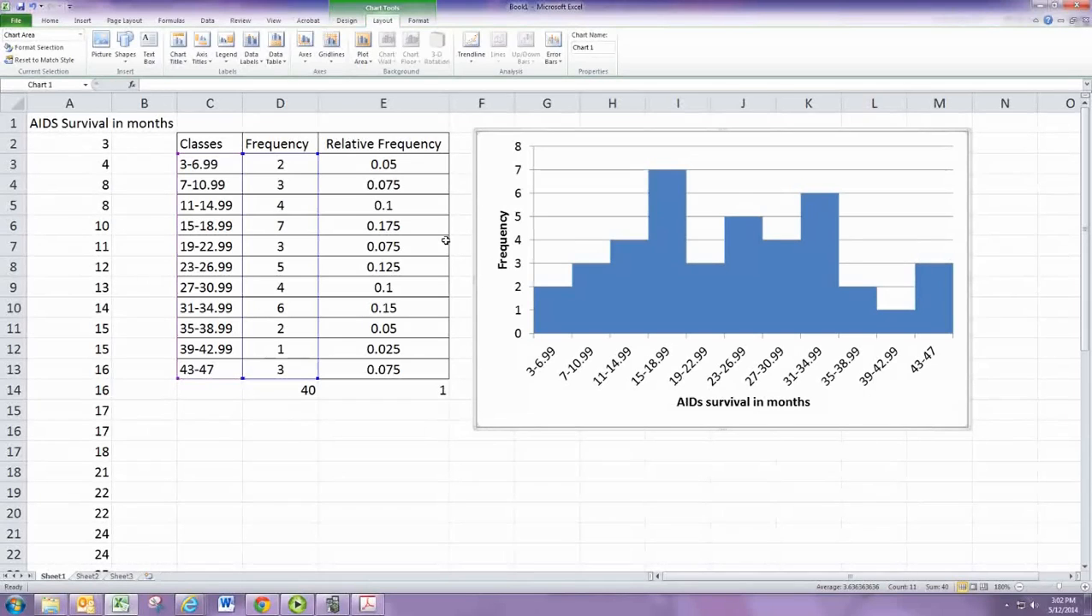
# - Insert a clustered column chart of the relative frequencies in E3:E13 and position it
pyautogui.moveTo(394, 167); pyautogui.dragTo(407, 374)
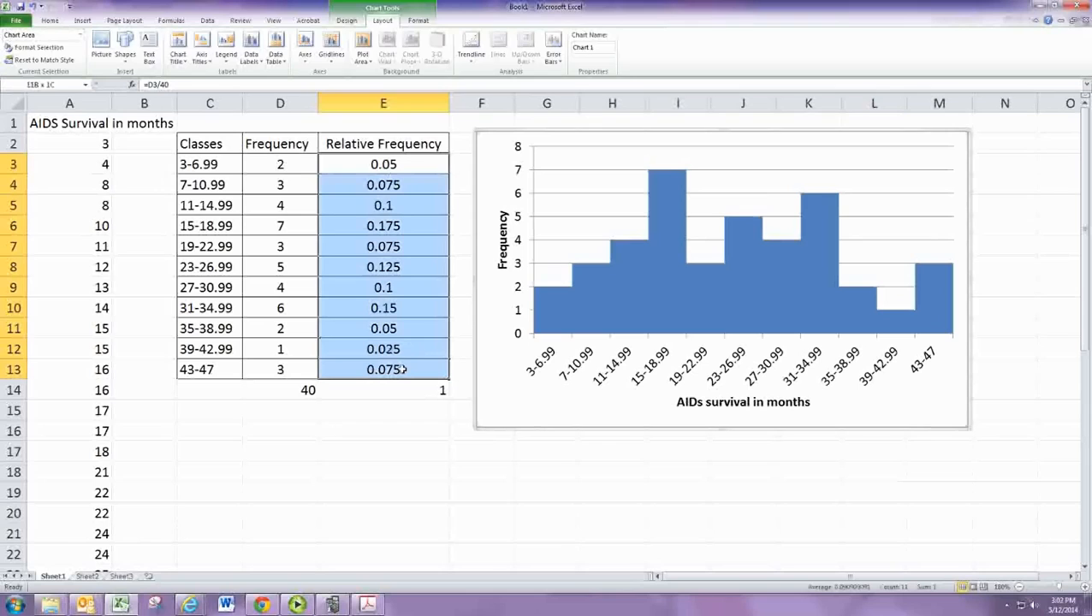
pyautogui.click(82, 22)
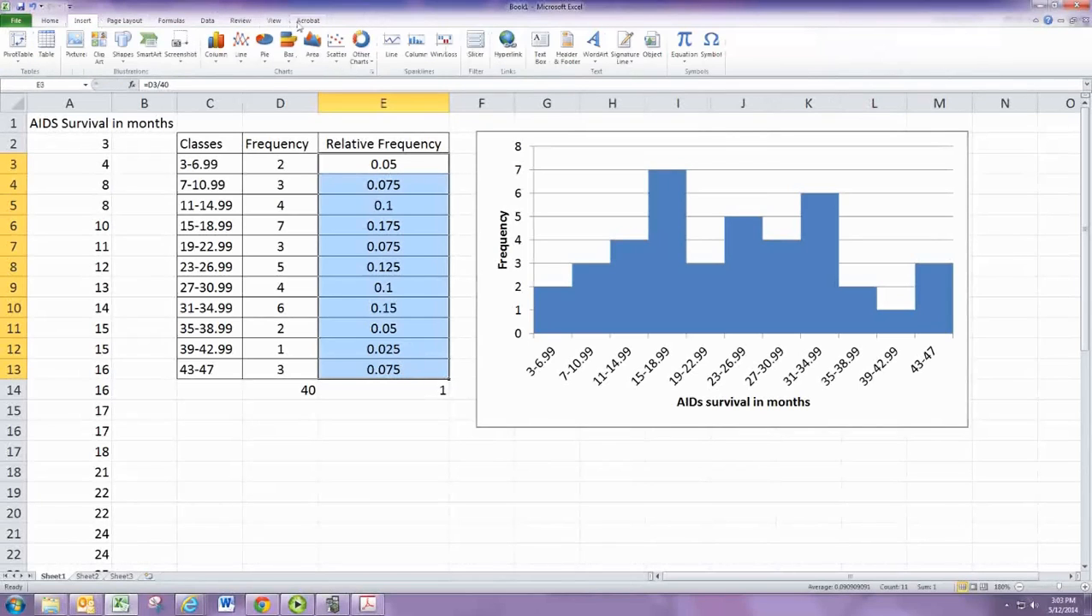
pyautogui.click(216, 47)
pyautogui.click(195, 92)
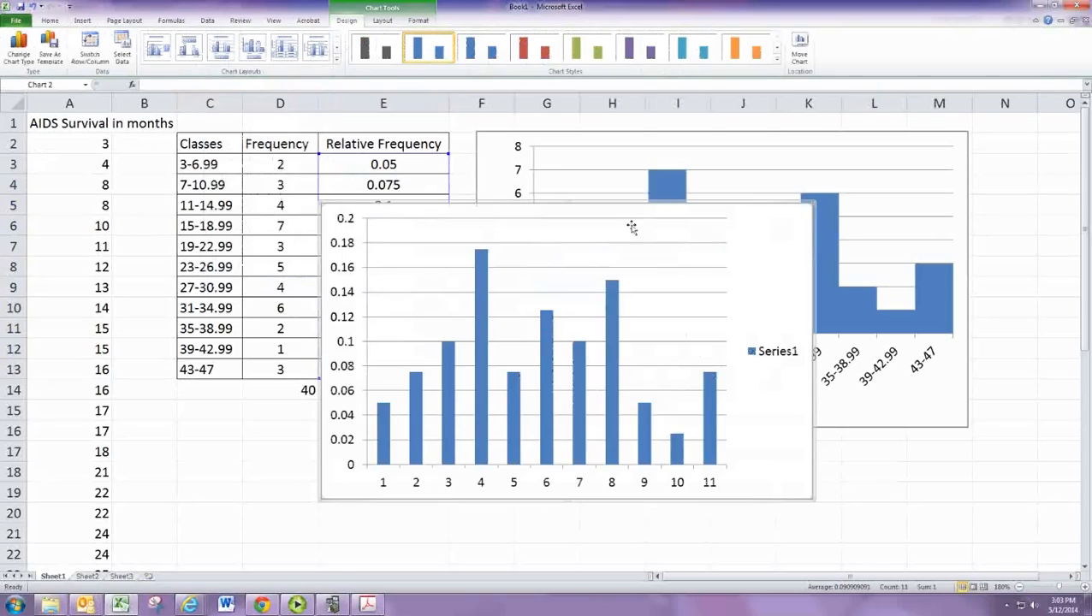
pyautogui.moveTo(631, 227); pyautogui.dragTo(784, 146)
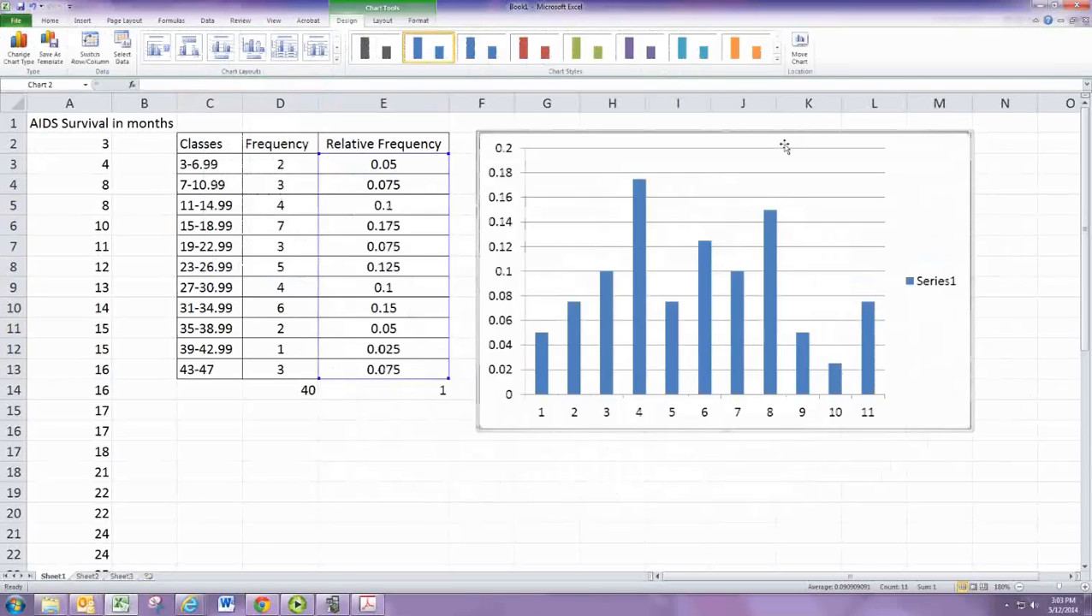
# - Delete the legend and set the bar series Gap Width to 0%
pyautogui.click(909, 281)
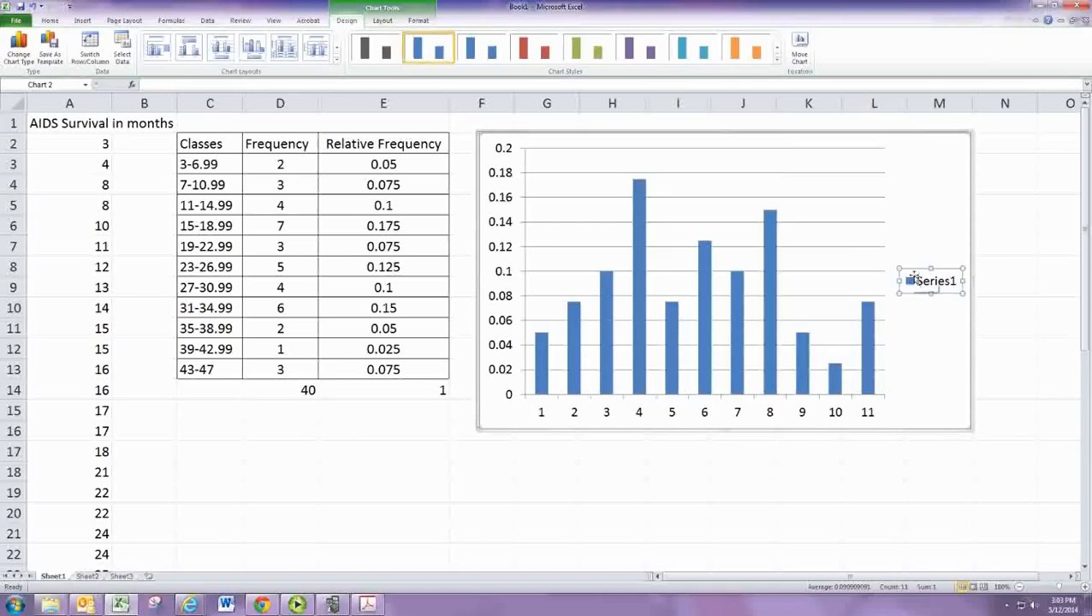
pyautogui.press('Delete')
pyautogui.rightClick(814, 299)
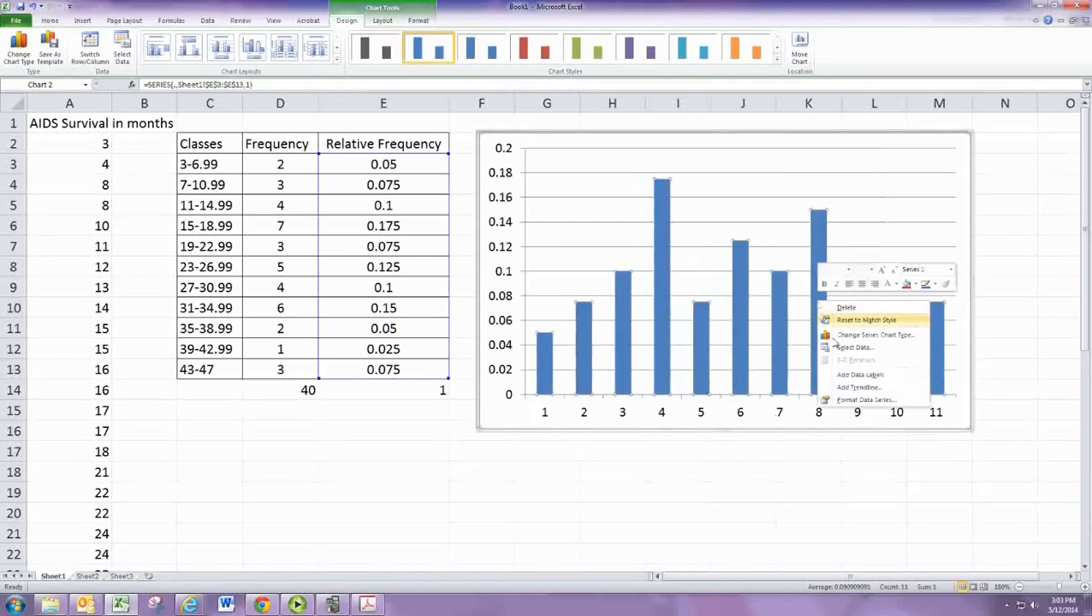
pyautogui.click(852, 400)
pyautogui.moveTo(559, 238); pyautogui.dragTo(518, 241)
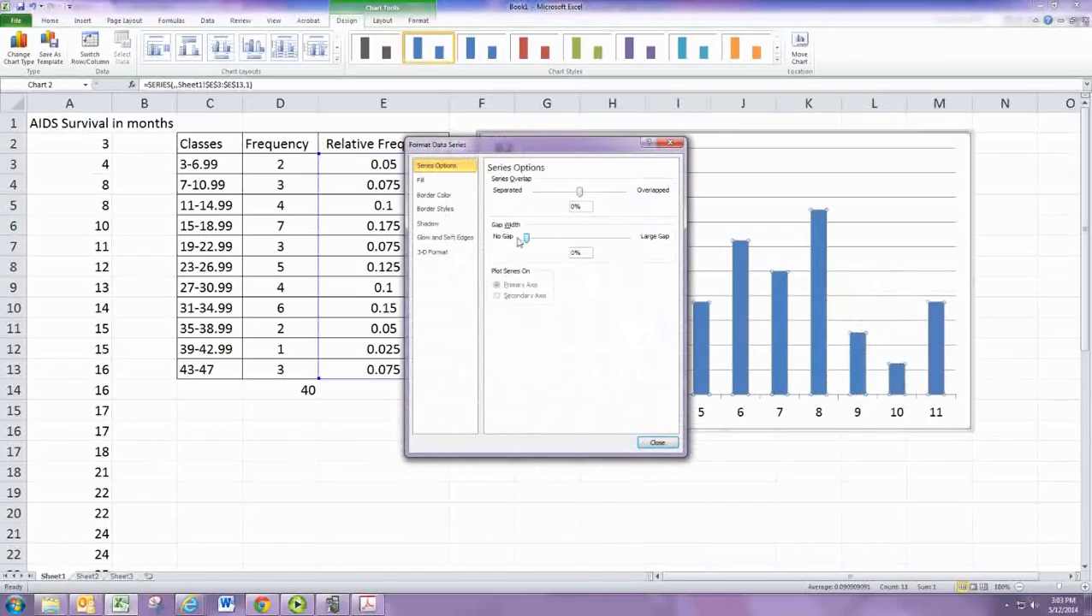
pyautogui.click(657, 443)
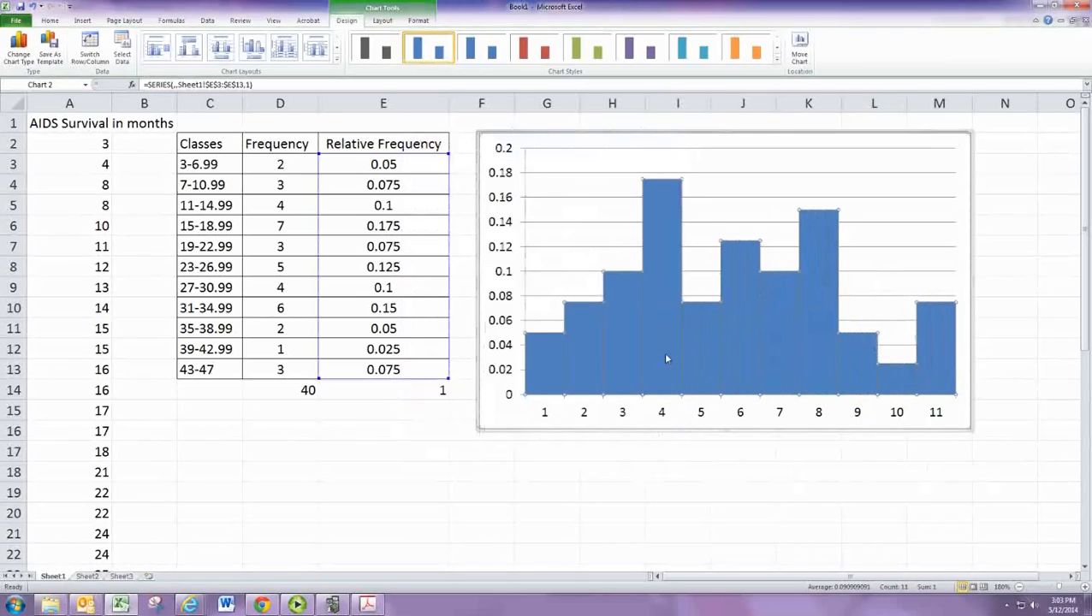
# - Use the class ranges in C3:C13 as the relative frequency histogram's horizontal axis labels
pyautogui.rightClick(667, 358)
pyautogui.click(703, 401)
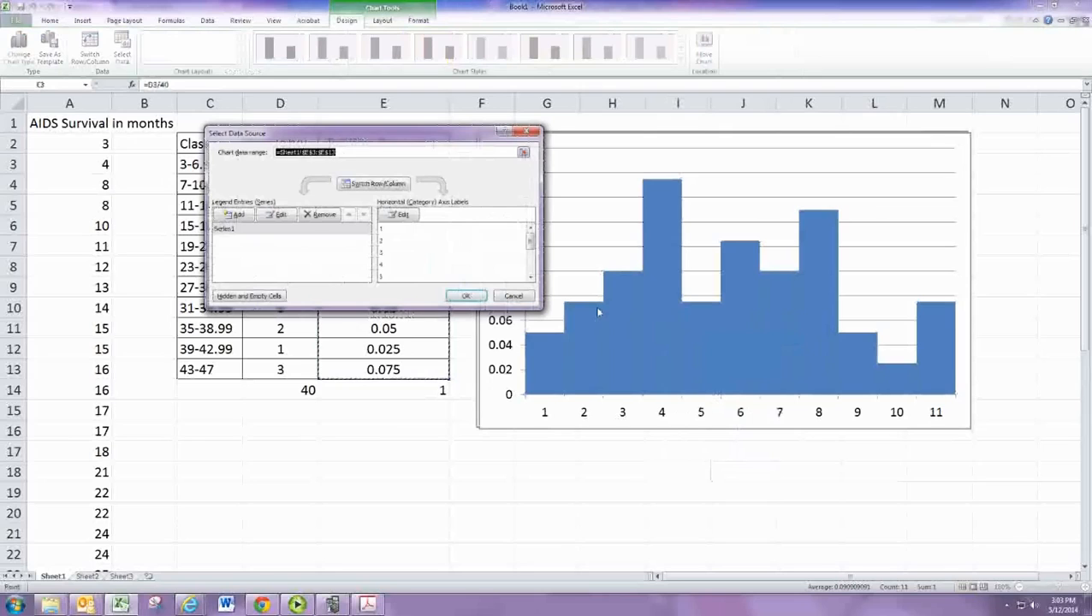
pyautogui.click(396, 218)
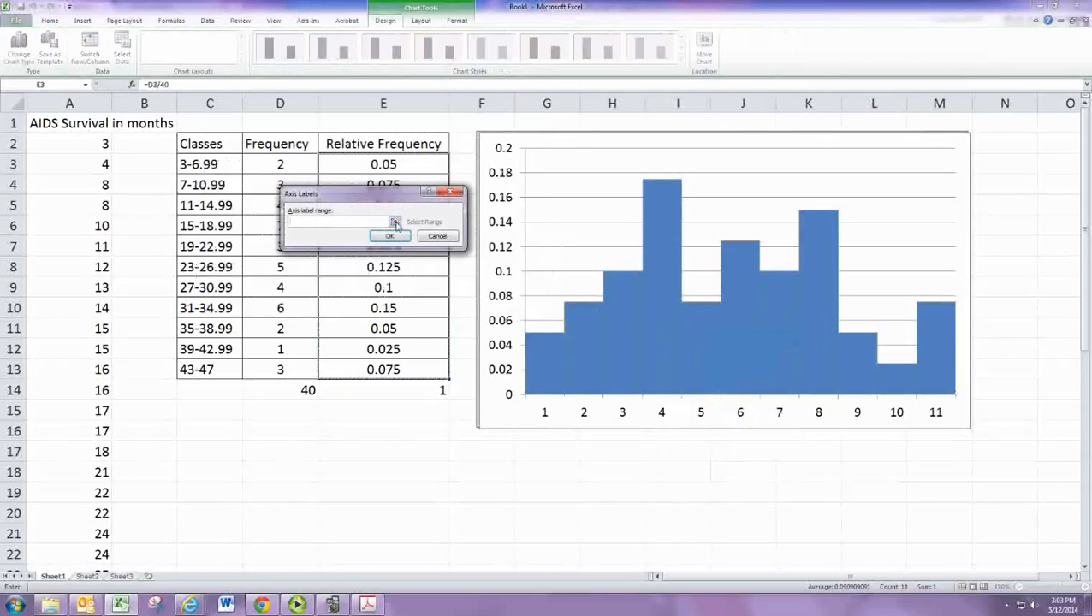
pyautogui.click(398, 221)
pyautogui.moveTo(212, 168); pyautogui.dragTo(205, 370)
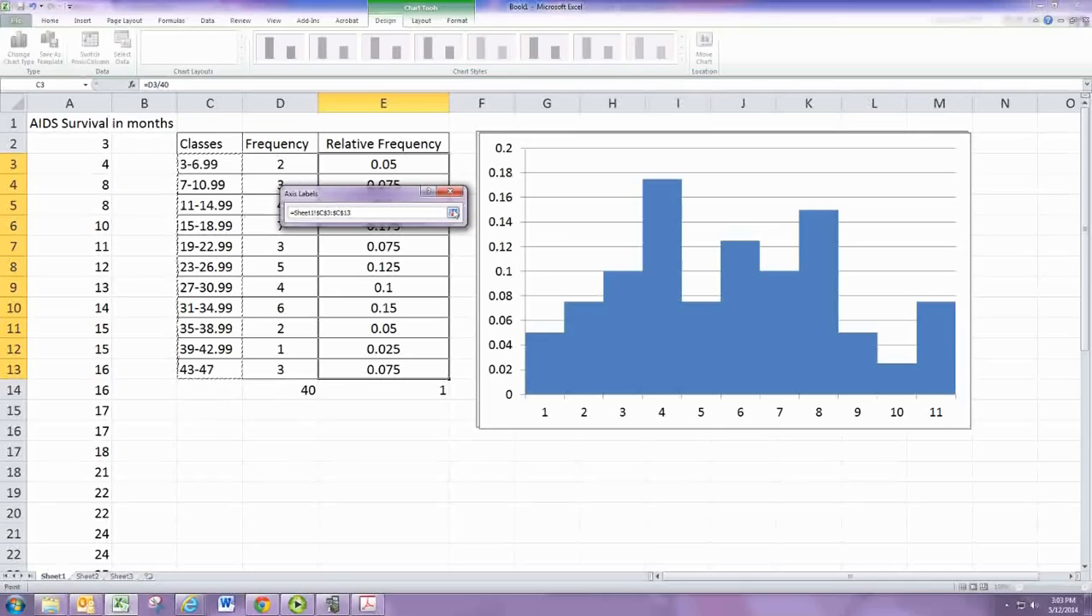
pyautogui.click(453, 212)
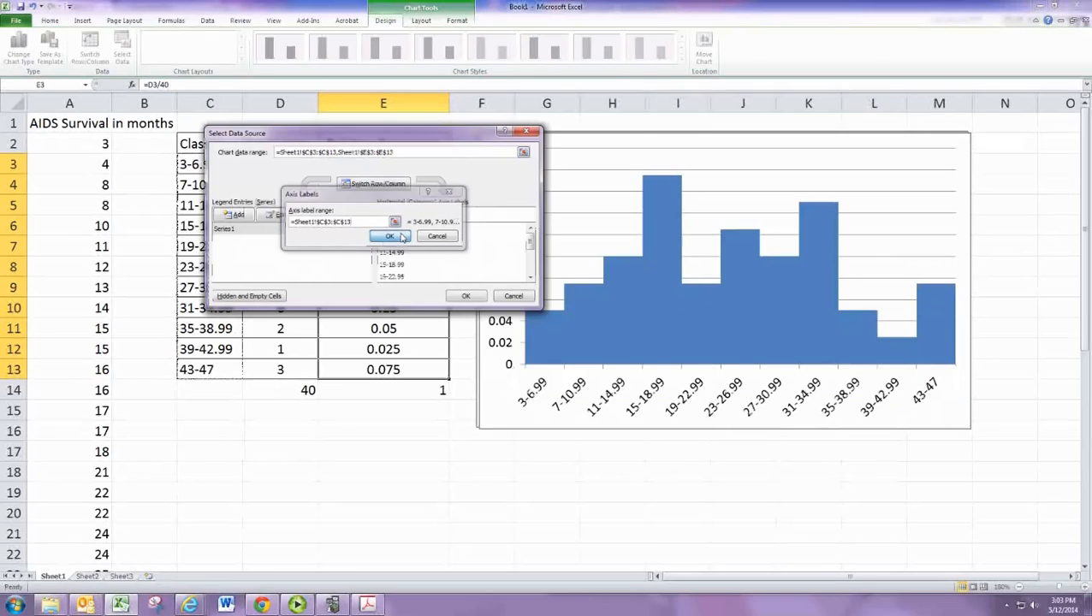
pyautogui.click(401, 237)
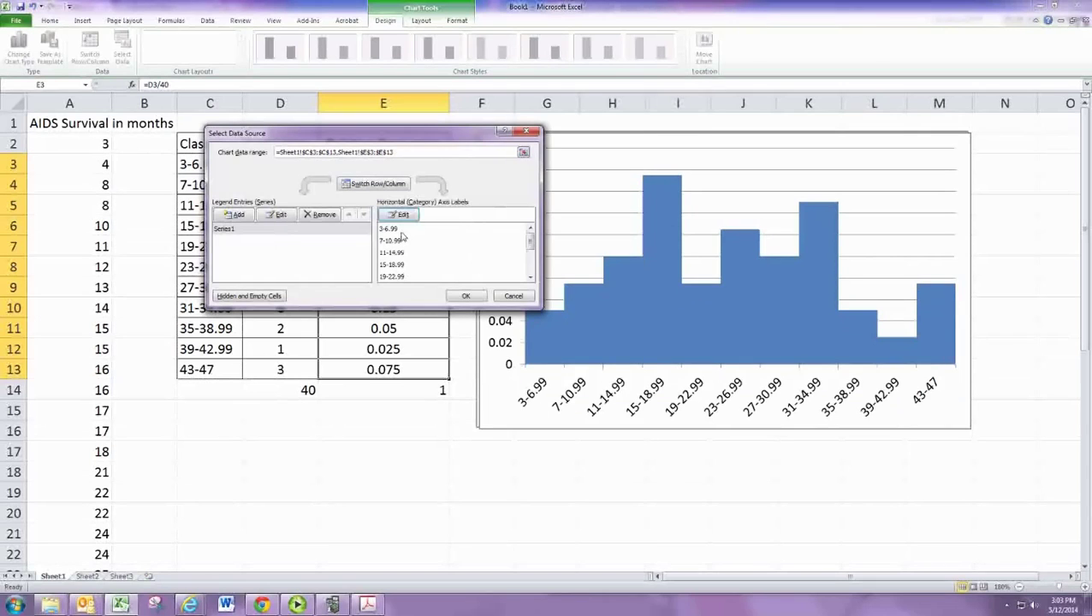
pyautogui.click(462, 296)
pyautogui.click(382, 20)
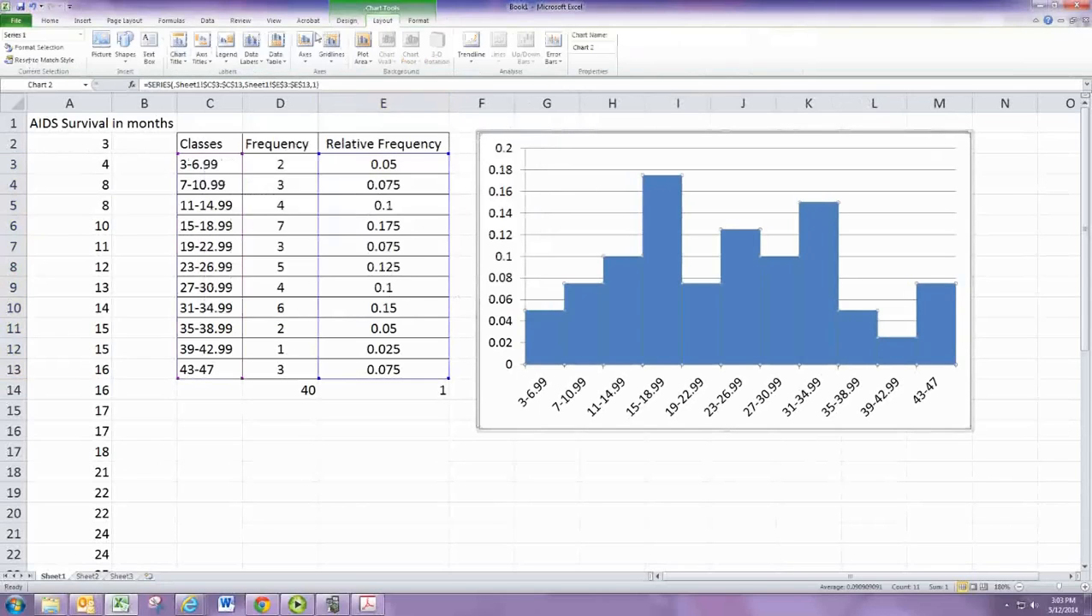
# - Add a rotated vertical axis title and replace its placeholder with 'Relative Frequency'
pyautogui.click(201, 56)
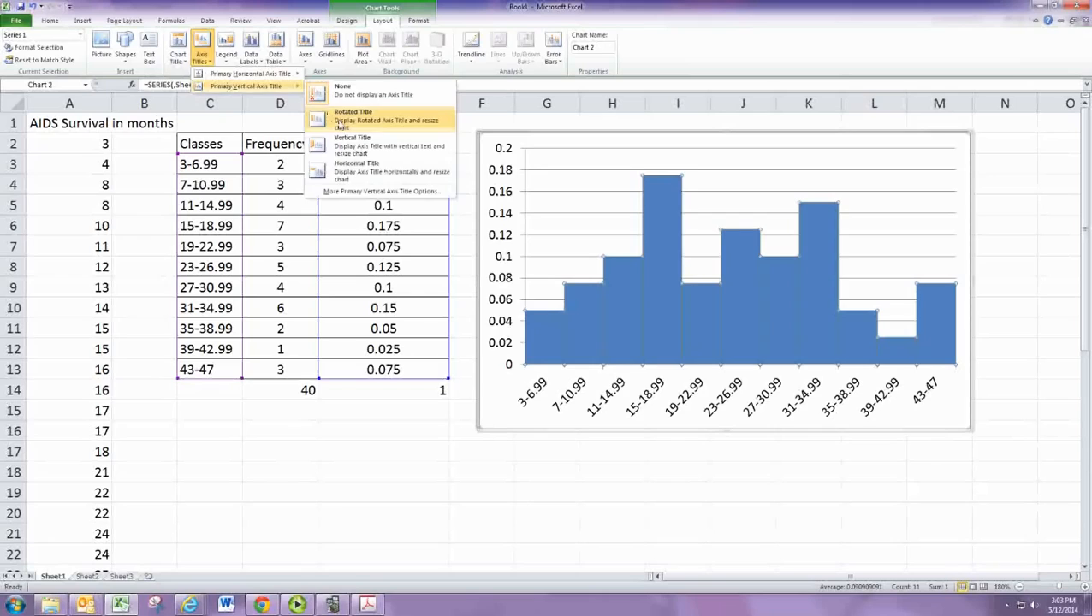
pyautogui.click(343, 120)
pyautogui.moveTo(503, 228); pyautogui.dragTo(505, 282)
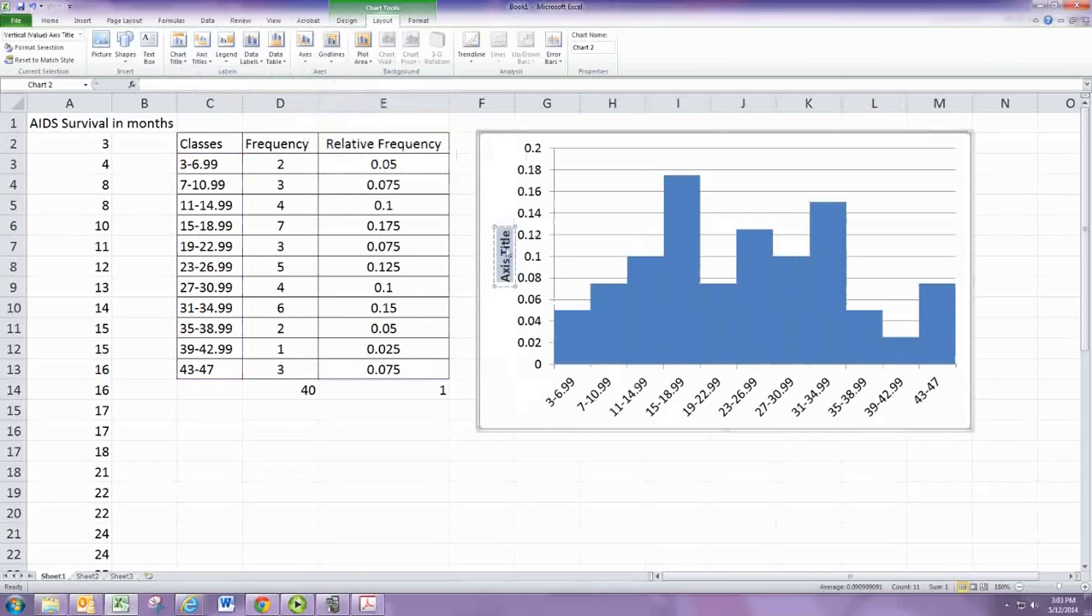
pyautogui.write('Relative')
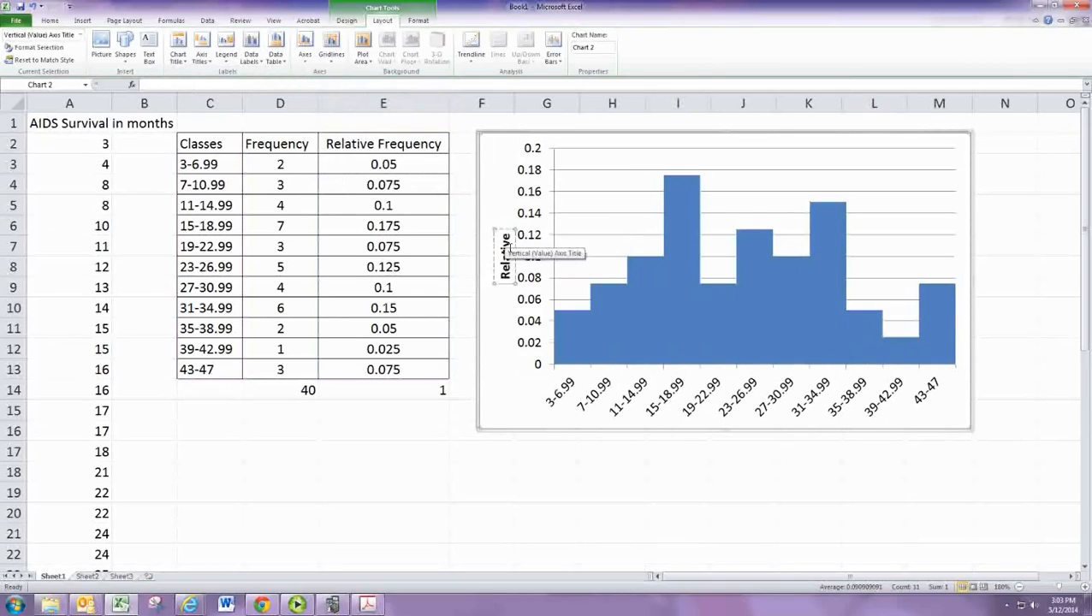
pyautogui.write(' Freque')
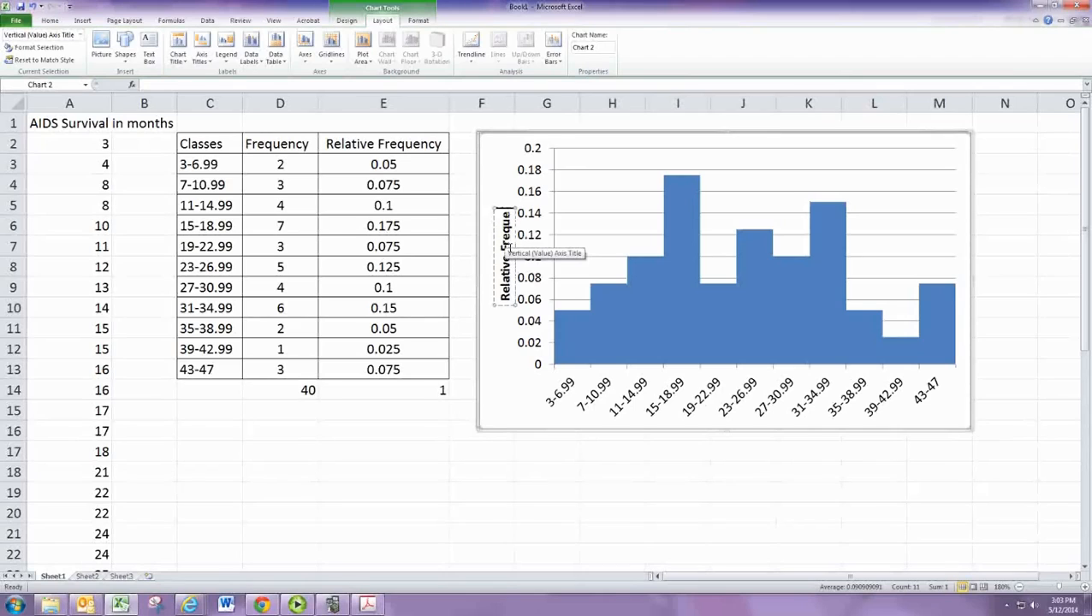
pyautogui.write('ncy')
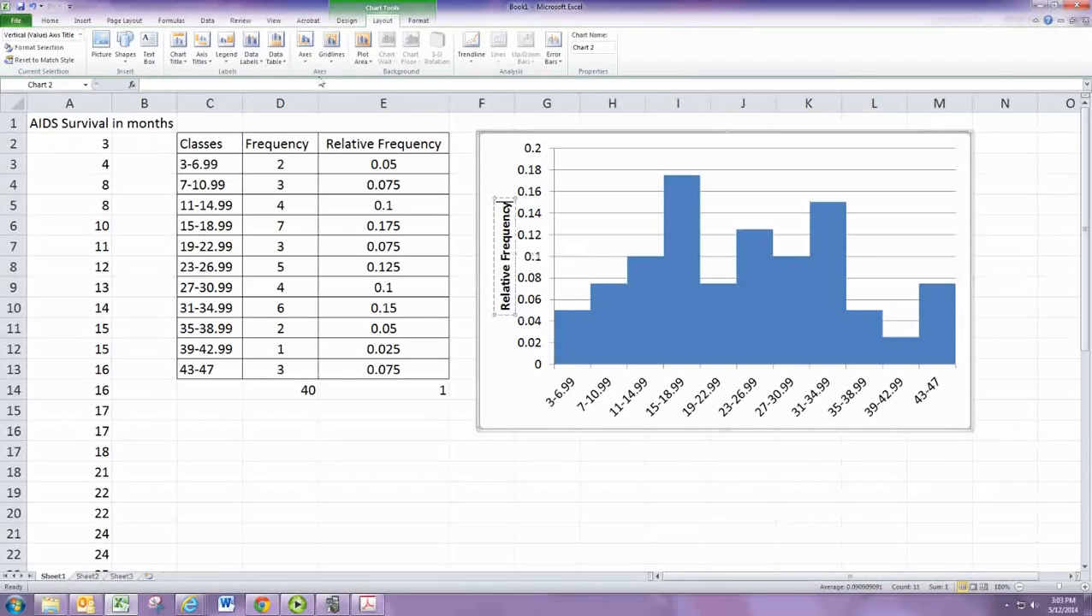
# - Add a below-axis horizontal title reading 'AIDs surivival in months'
pyautogui.click(201, 53)
pyautogui.moveTo(250, 74)
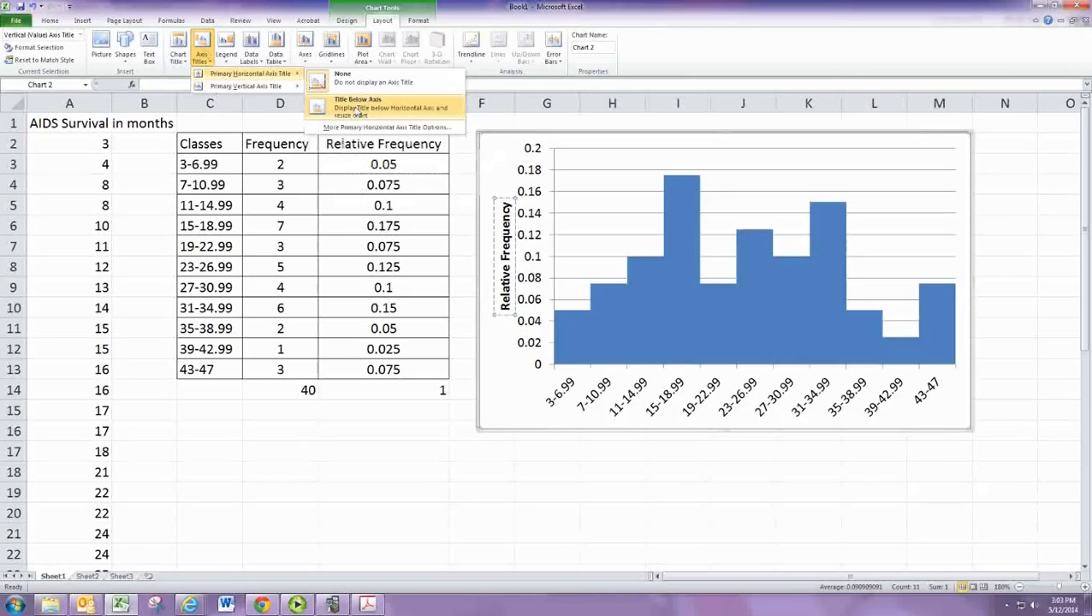
pyautogui.click(358, 109)
pyautogui.tripleClick(754, 404)
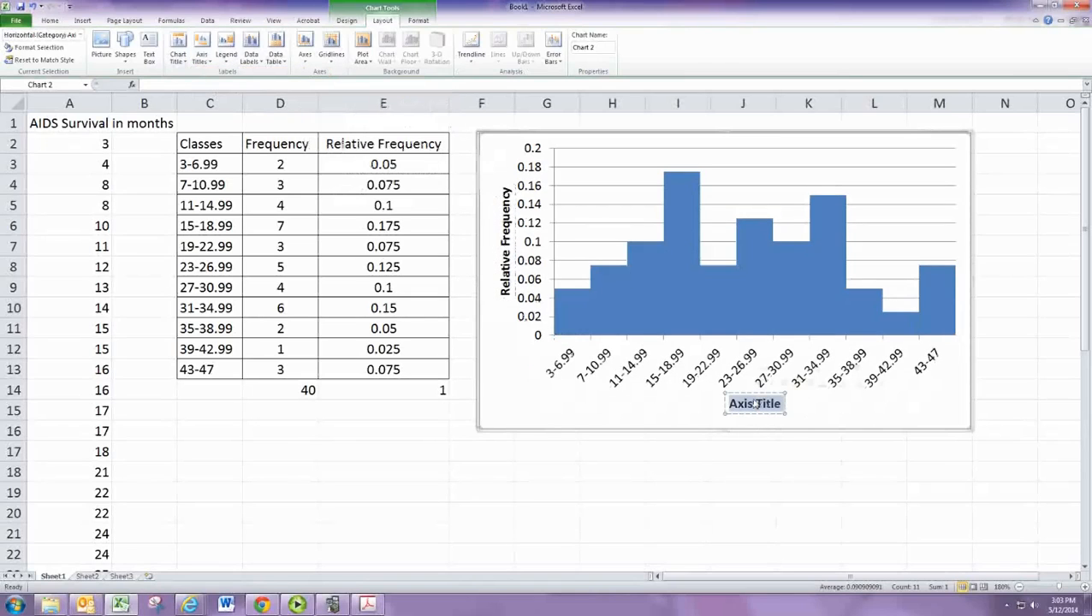
pyautogui.write('AID')
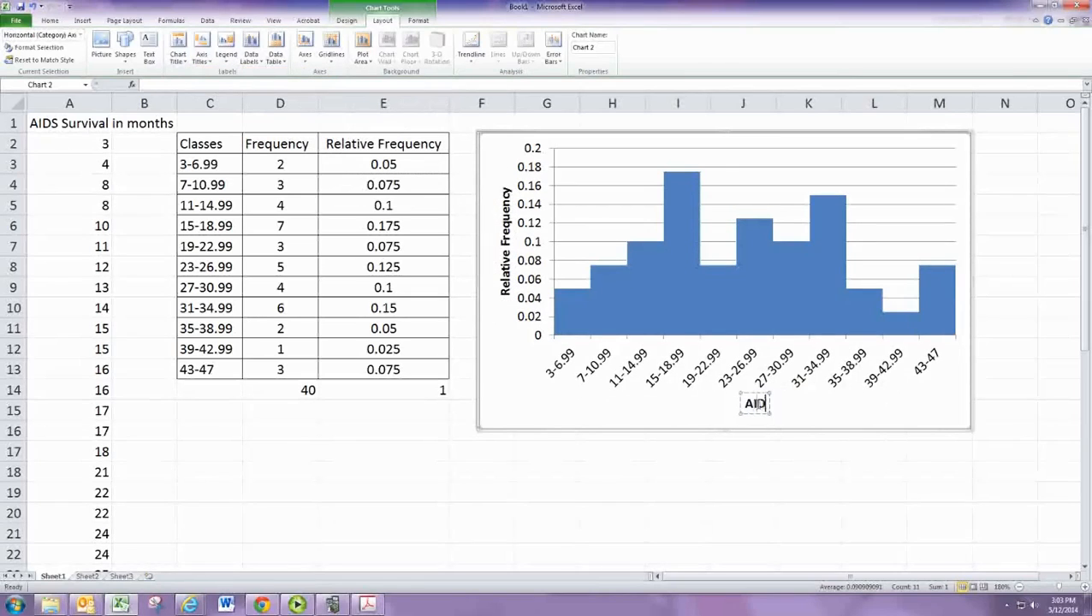
pyautogui.write('S surivival')
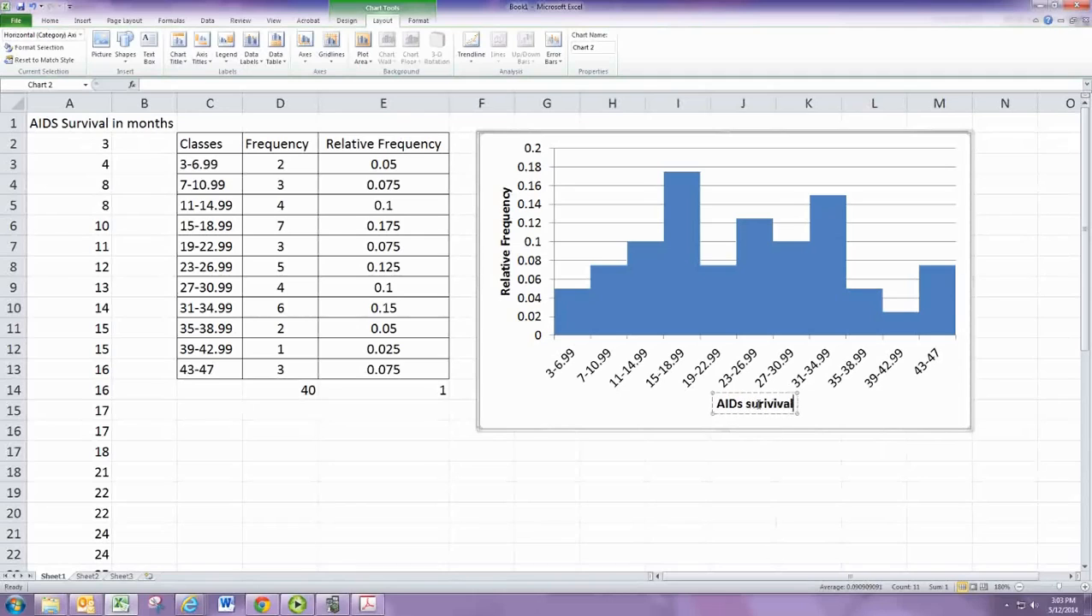
pyautogui.write(' in m')
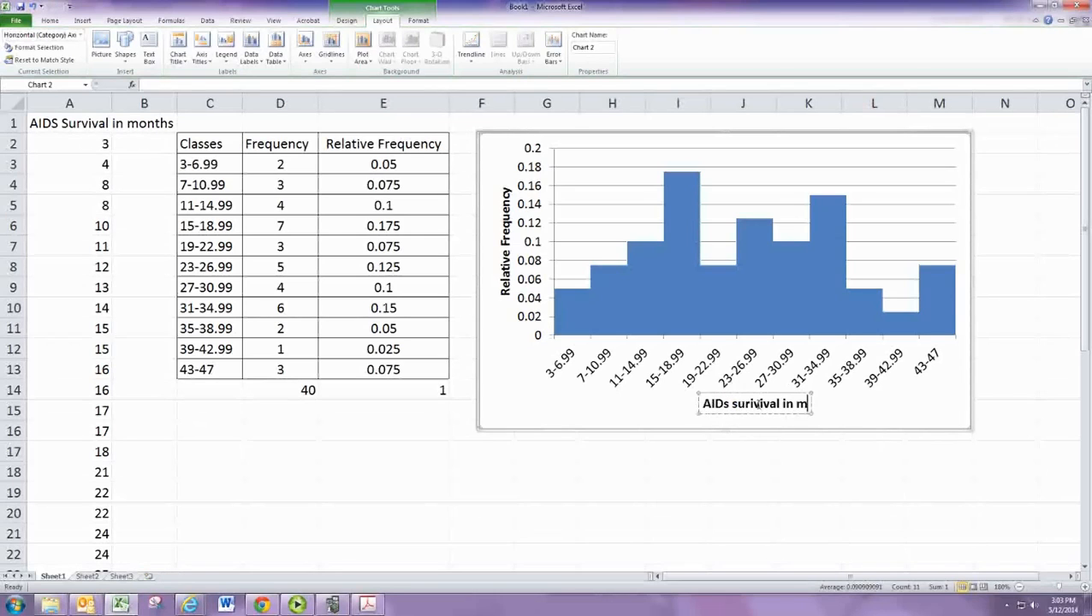
pyautogui.write('onths')
pyautogui.click(877, 422)
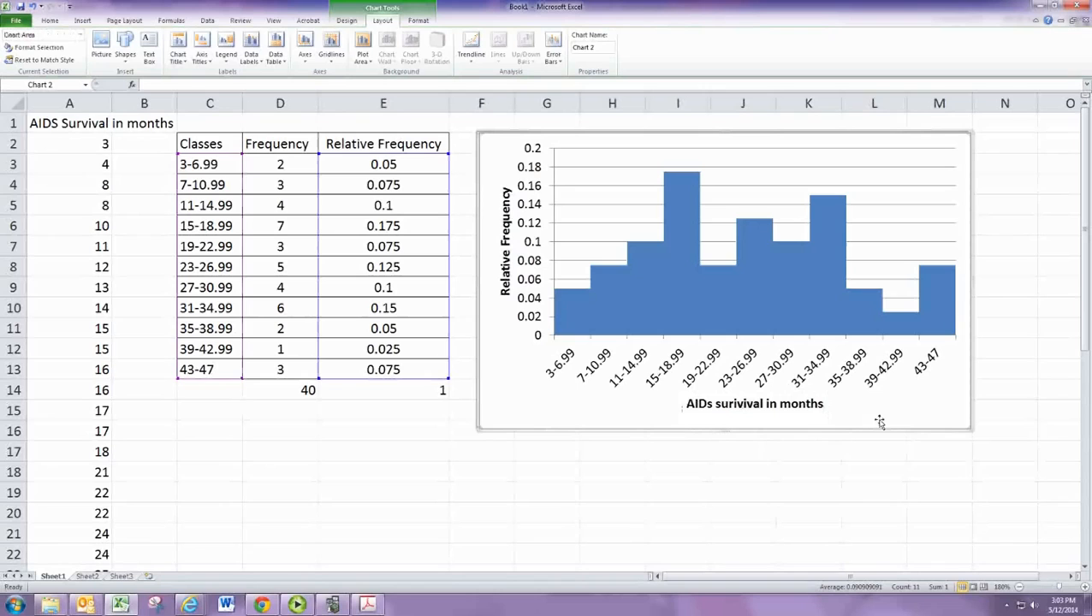
# - Drag the frequency chart right and move the relative-frequency chart beneath it, uncovering the table
pyautogui.moveTo(811, 141); pyautogui.dragTo(351, 141)
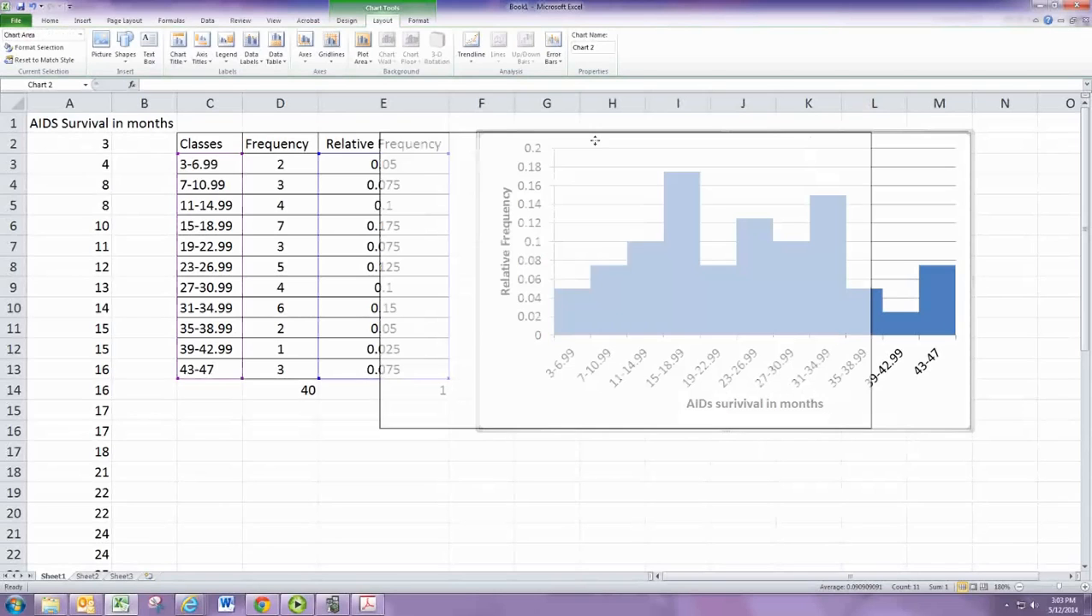
pyautogui.moveTo(571, 150); pyautogui.dragTo(621, 147)
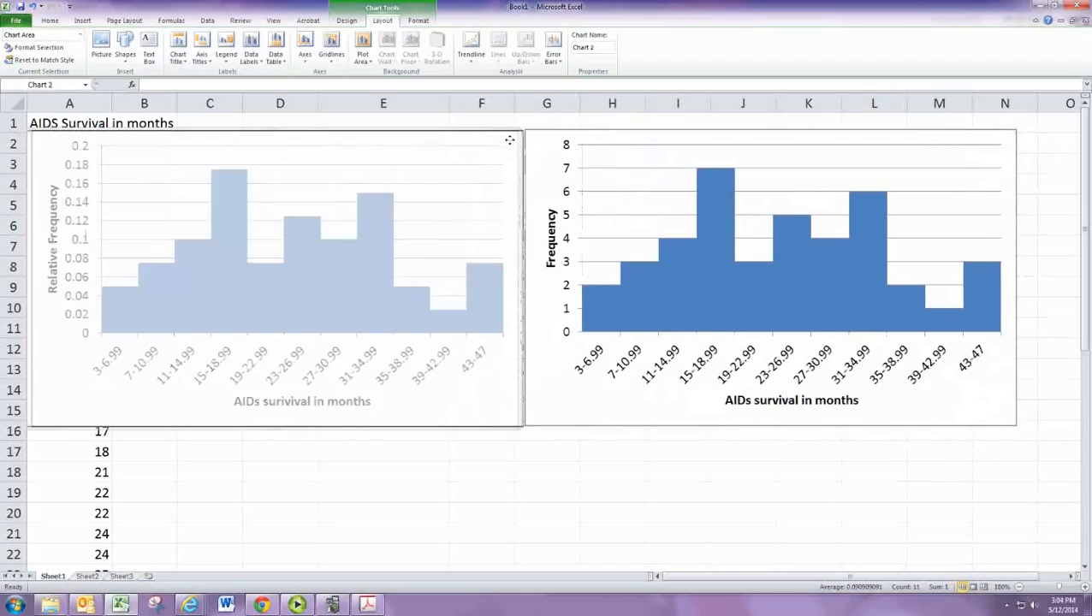
pyautogui.moveTo(505, 140); pyautogui.dragTo(511, 141)
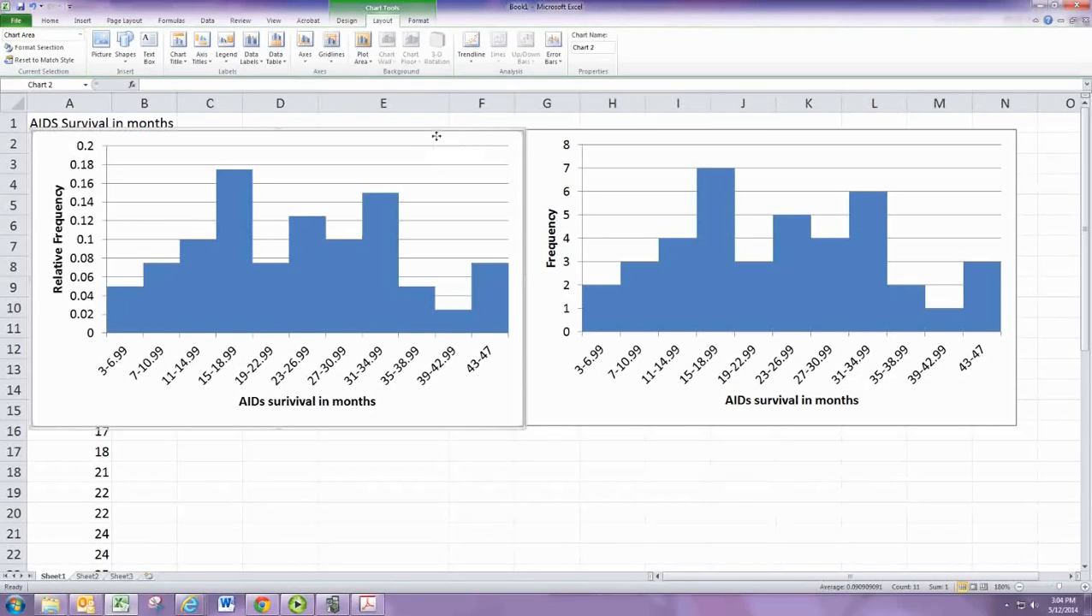
pyautogui.moveTo(435, 136)
pyautogui.mouseDown()
pyautogui.moveTo(792, 409)
pyautogui.moveTo(928, 431)
pyautogui.mouseUp()
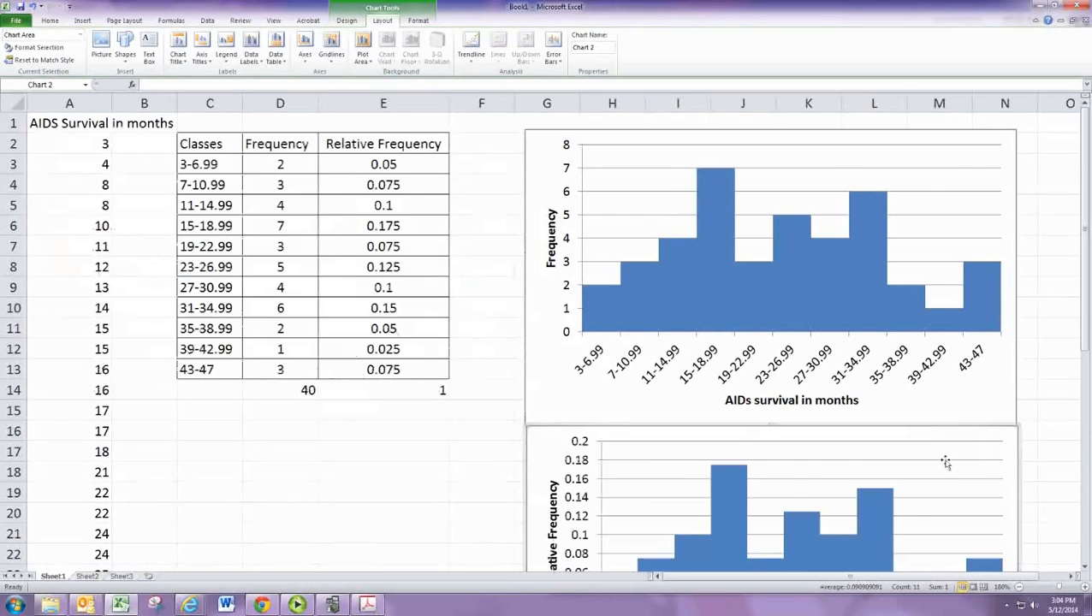